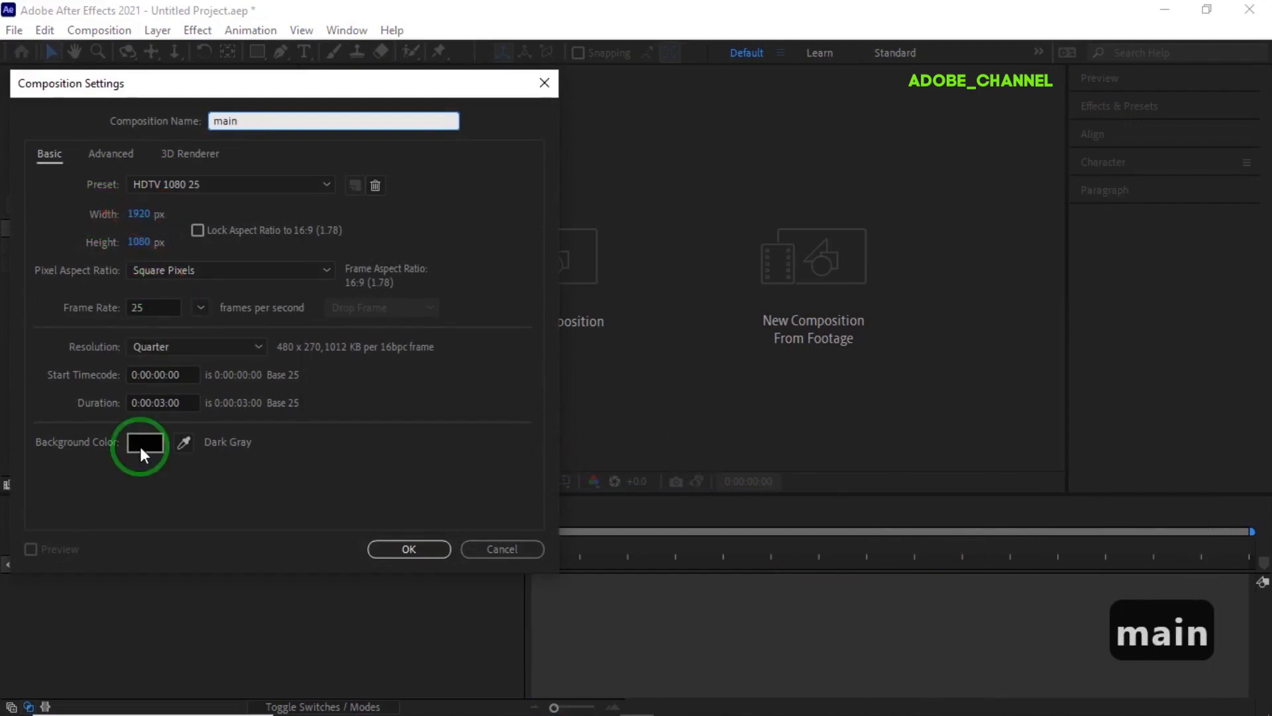
Create the 1920 x 1080, 25 fps, three-second composition main and add both PNG images to it as layers
click(406, 548)
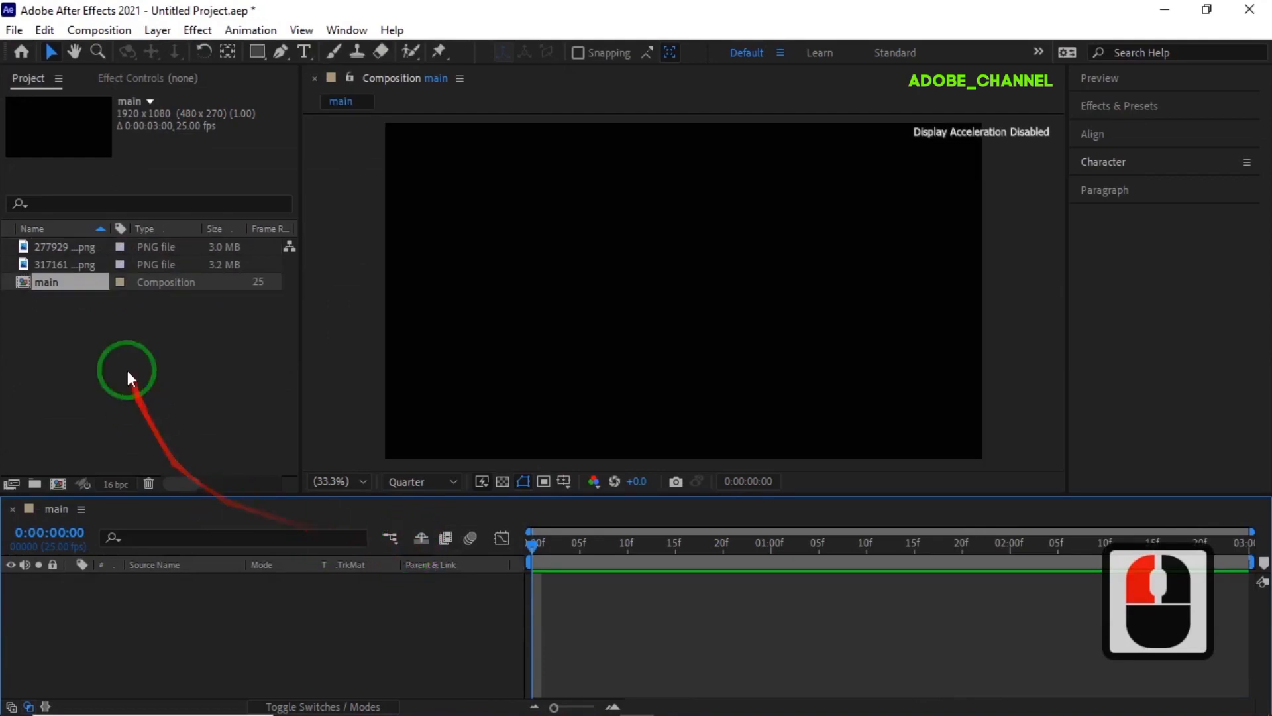
click(52, 246)
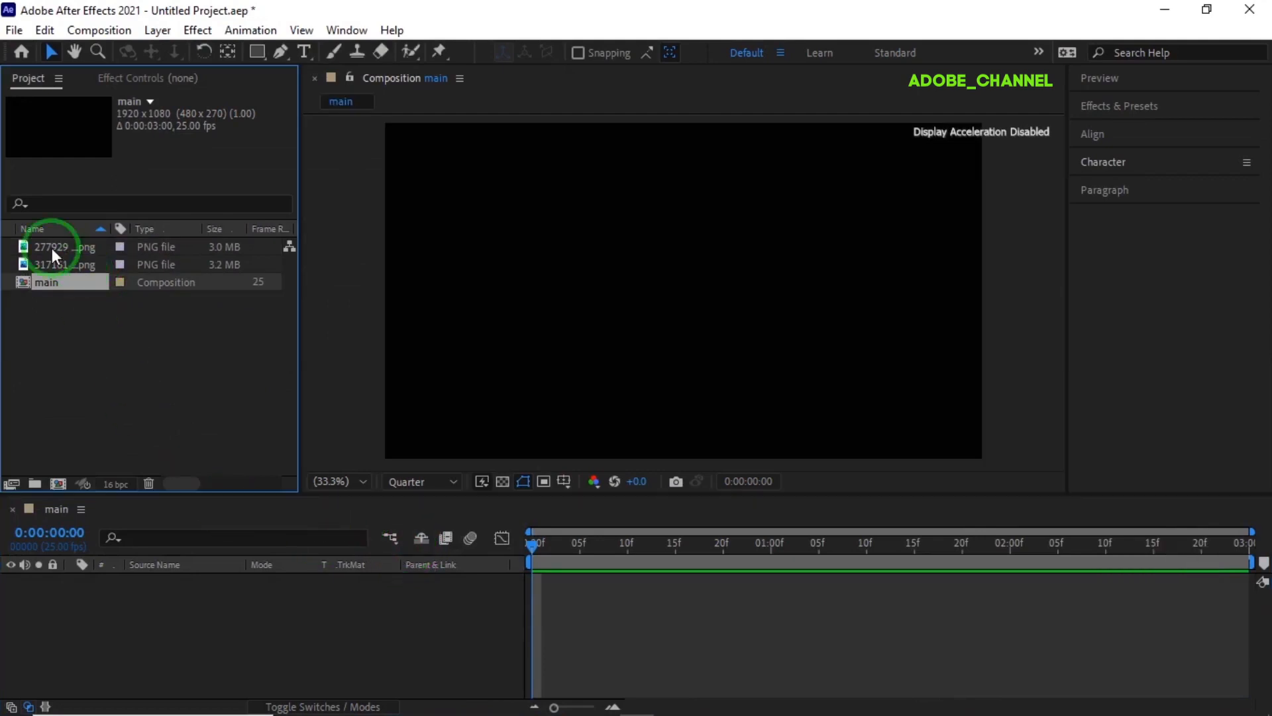
ctrl+click(53, 264)
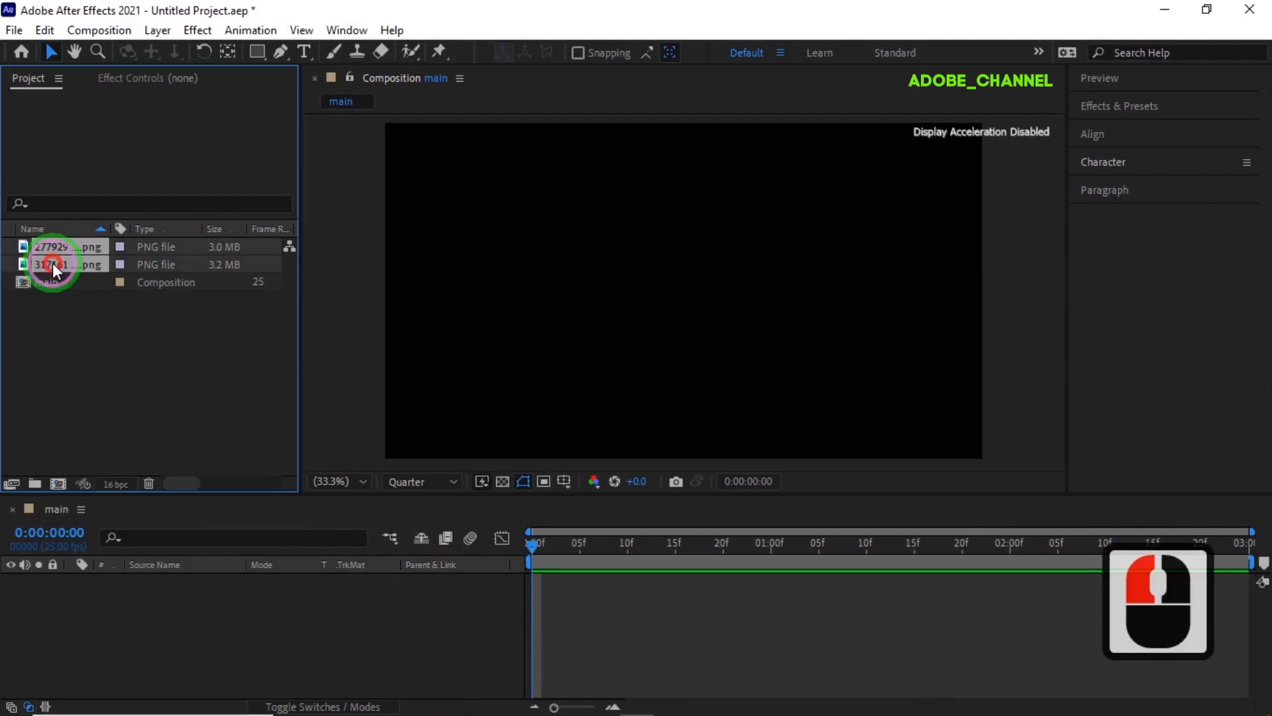
drag(70, 251, 87, 660)
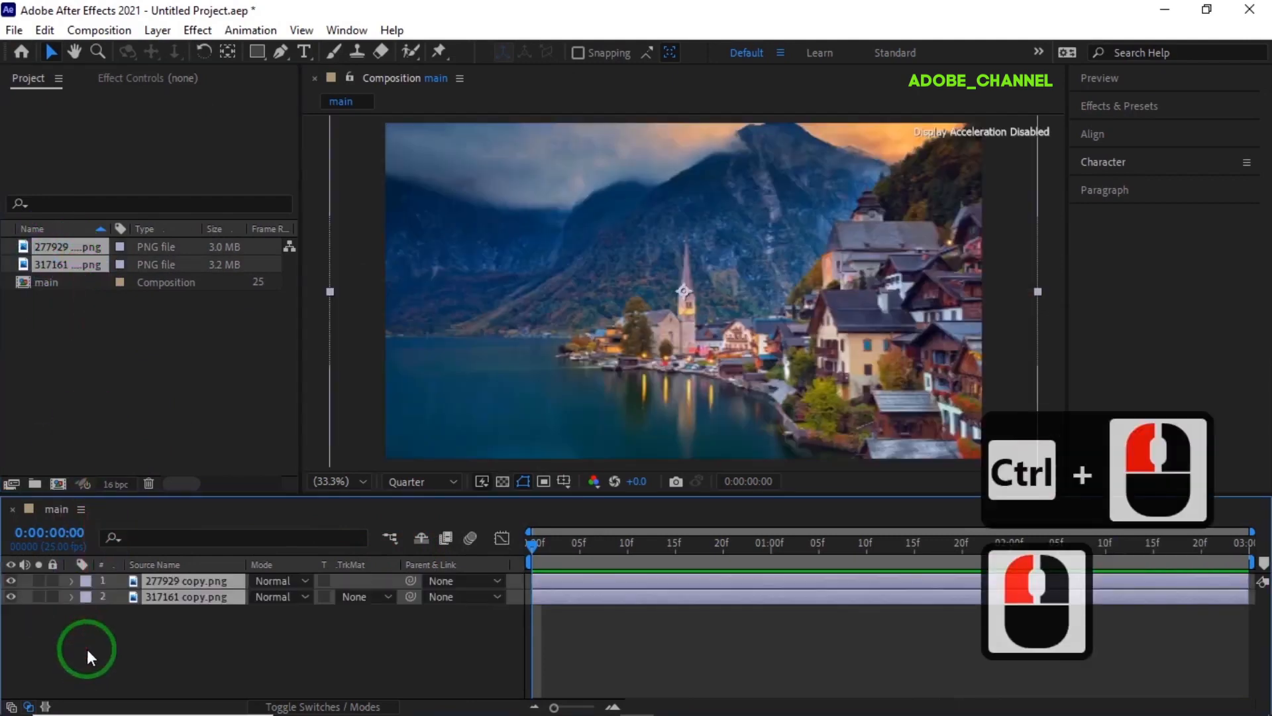
Show only the 317161 copy.png layer and scale it down in height and width to just cover the composition frame
click(14, 595)
click(17, 619)
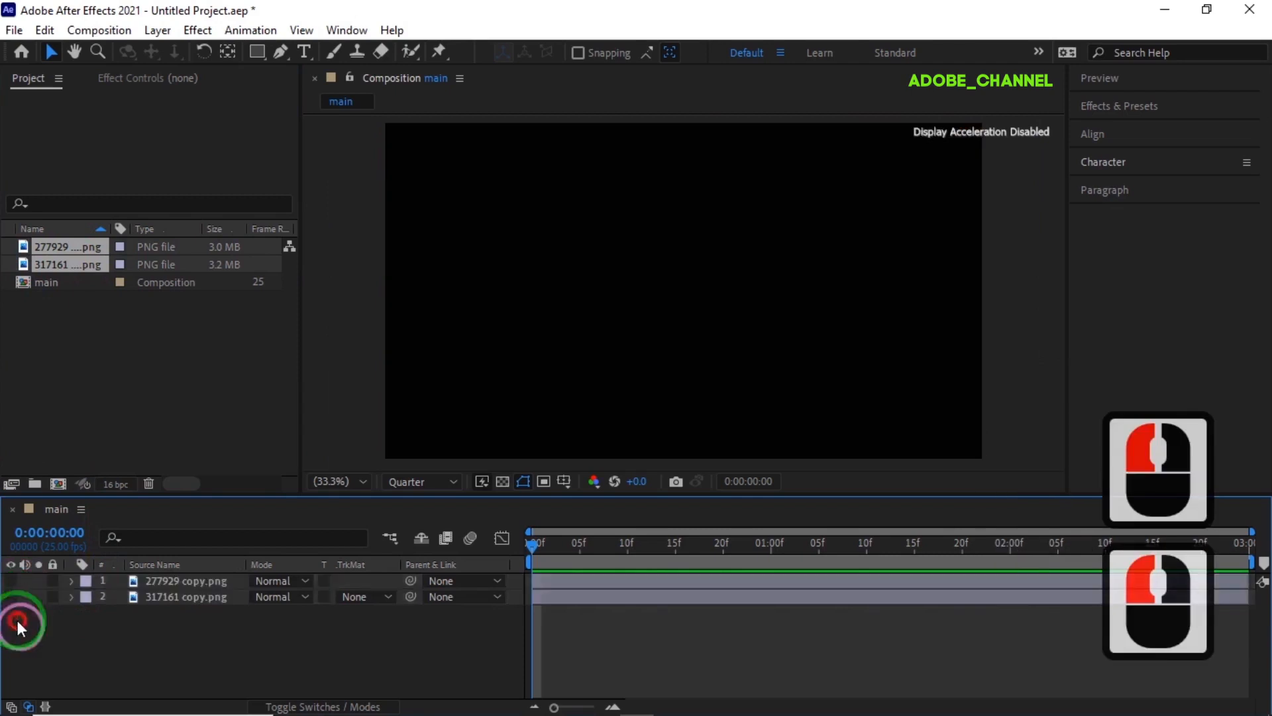
click(8, 597)
click(200, 591)
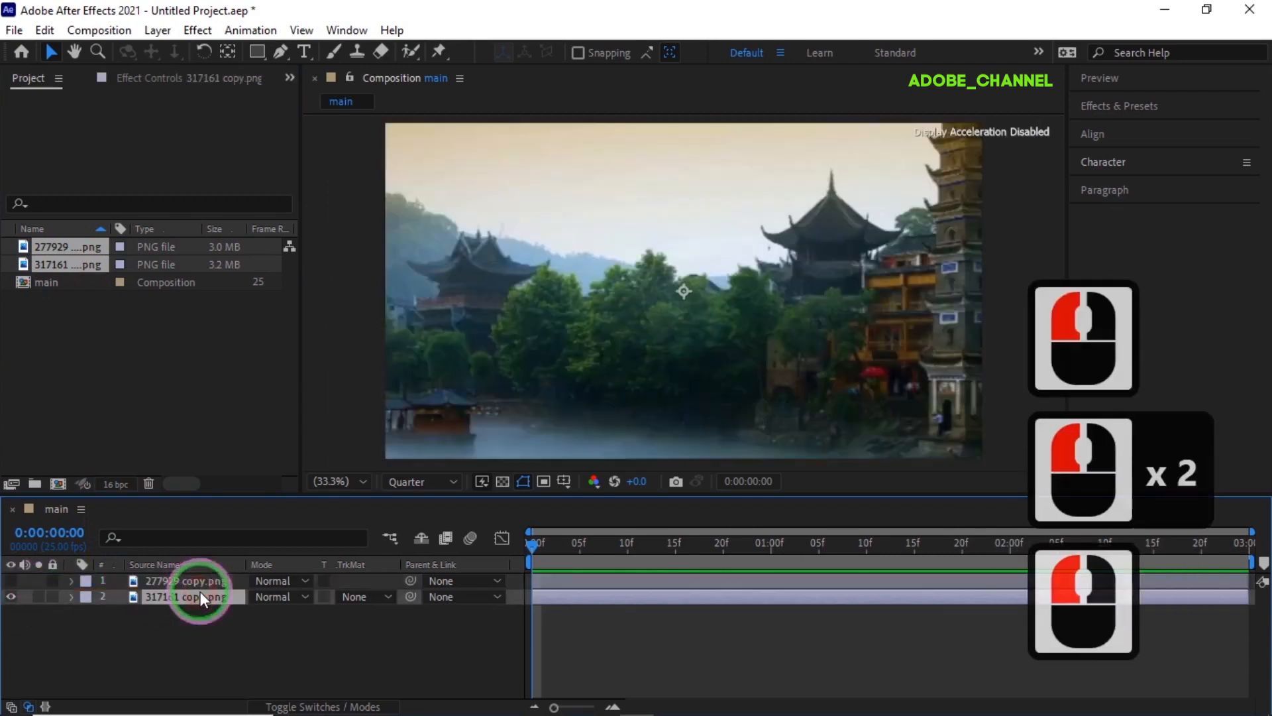
scroll(601, 327, down, 2)
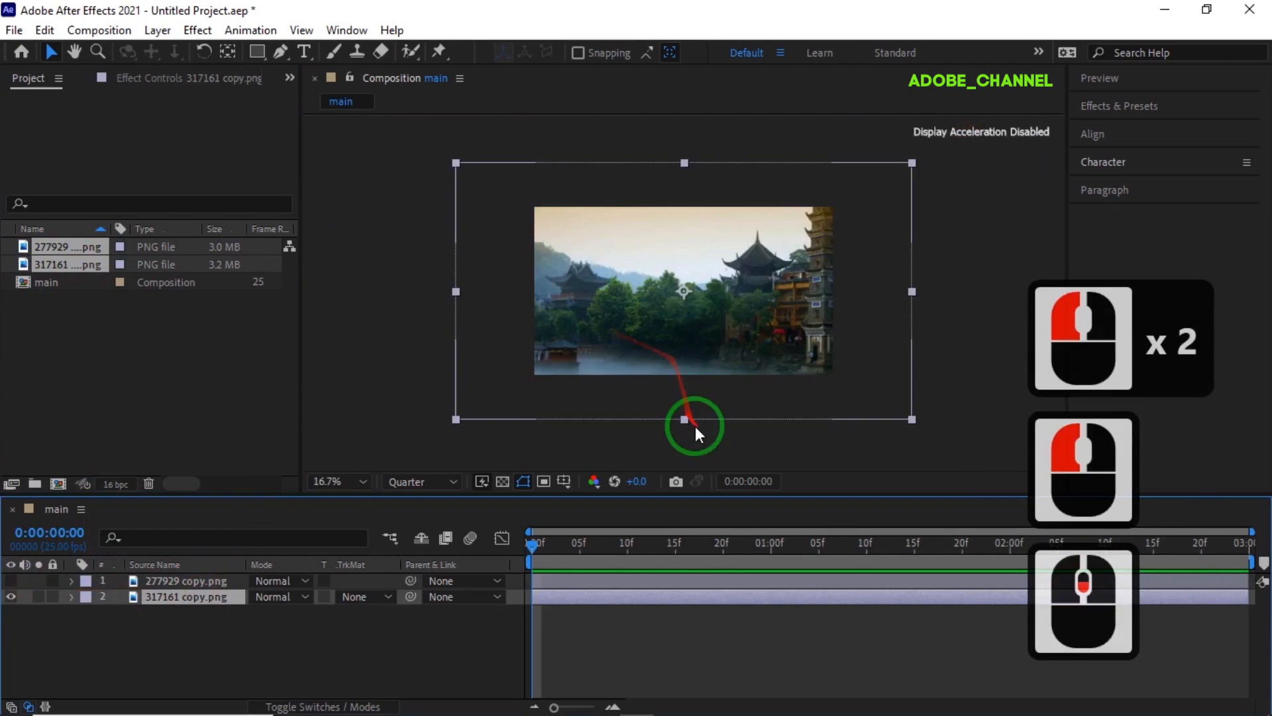
drag(685, 420, 689, 379)
drag(914, 294, 838, 293)
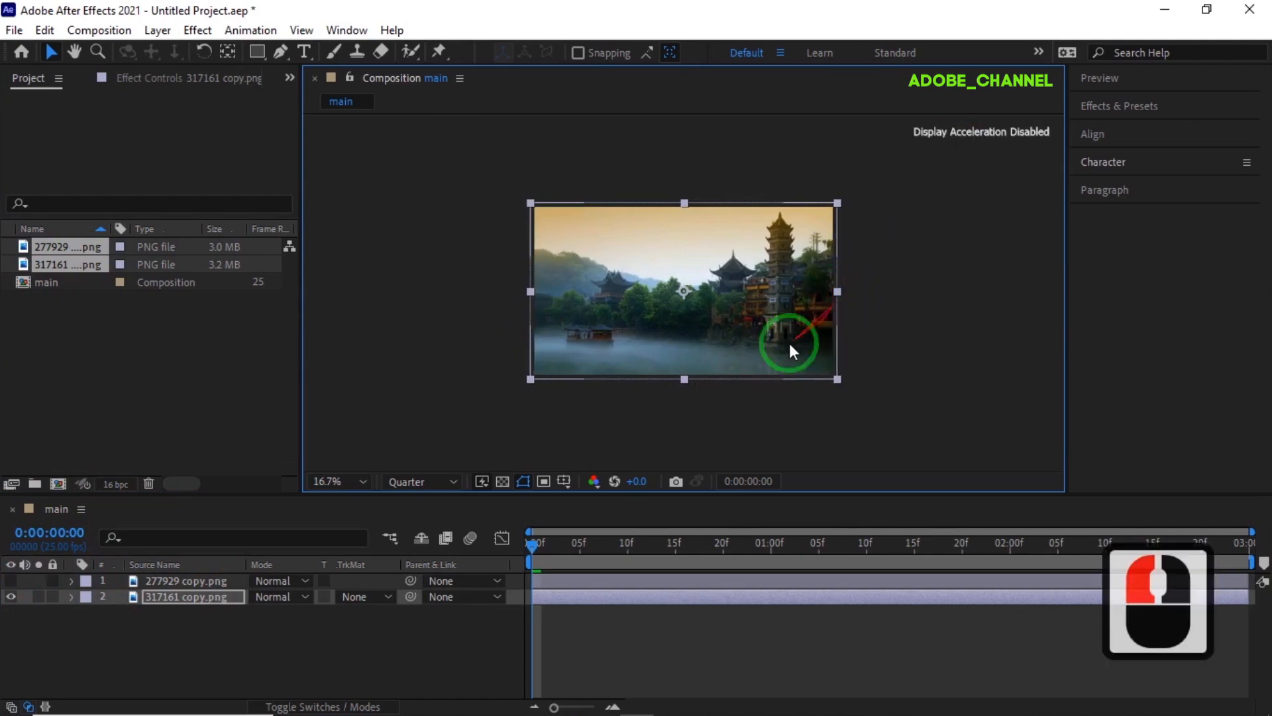
Show only the 277929 copy.png layer, scale it down to just cover the frame, and make both image layers visible
click(10, 581)
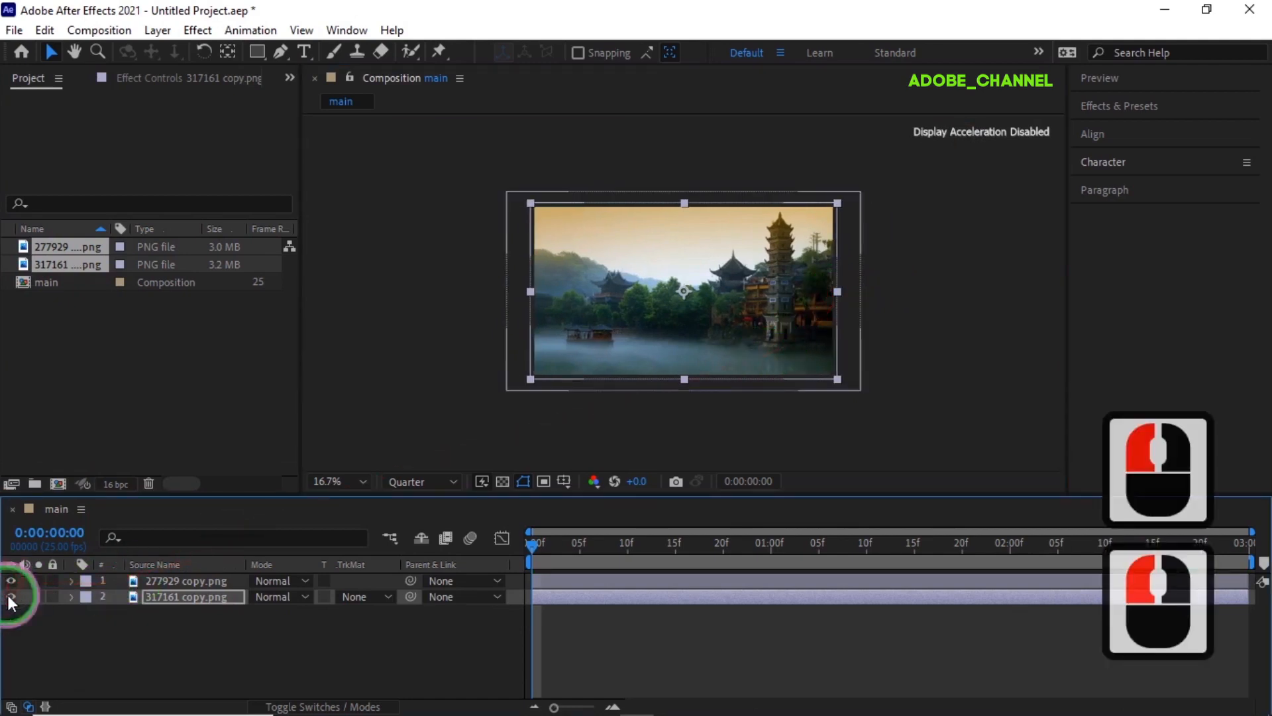
click(9, 596)
click(194, 581)
drag(685, 390, 685, 378)
drag(860, 291, 836, 289)
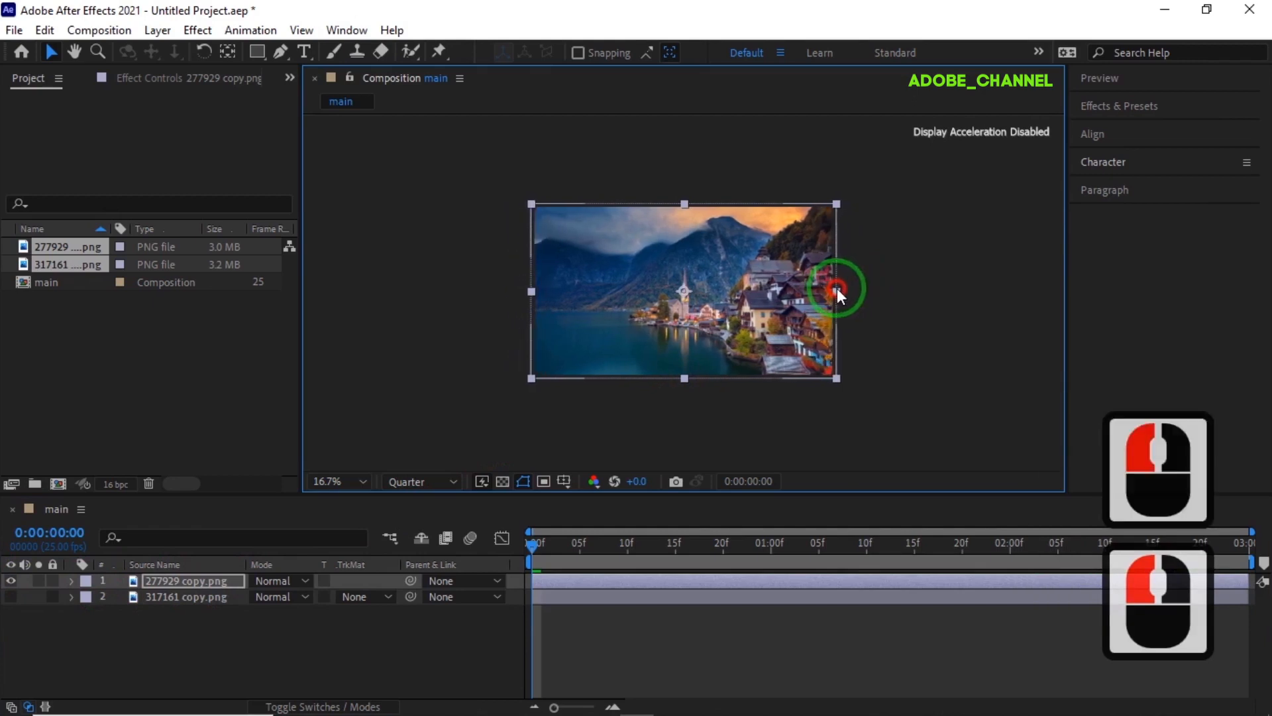
click(10, 596)
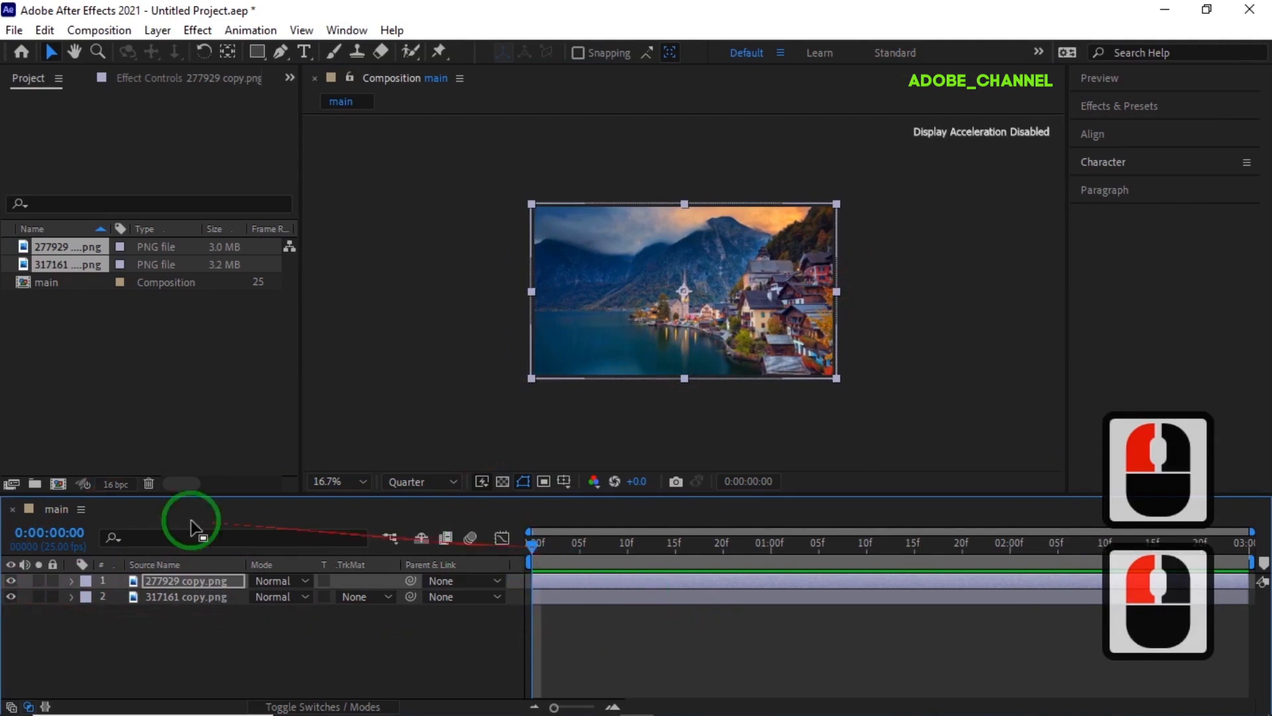
Move the current time to 0:00:01:00 and trim the start of the 277929 copy.png layer to it
click(62, 533)
text(100)
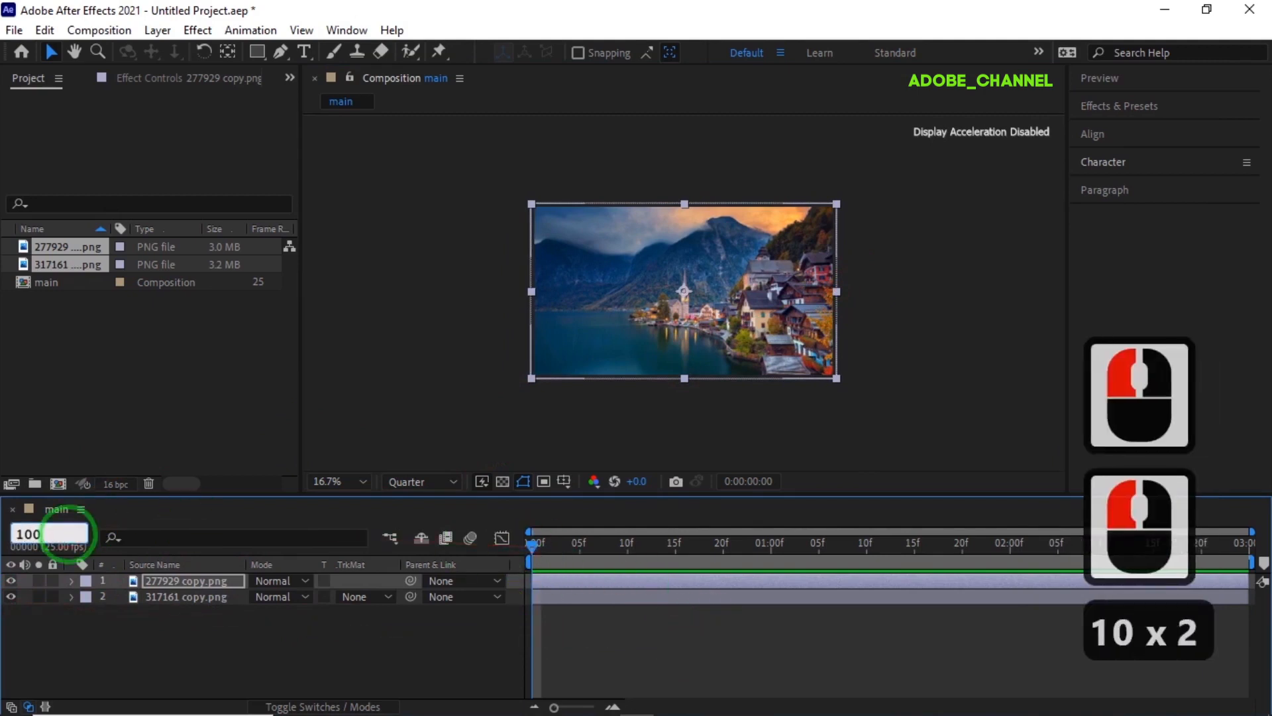
key(Return)
drag(523, 583, 774, 582)
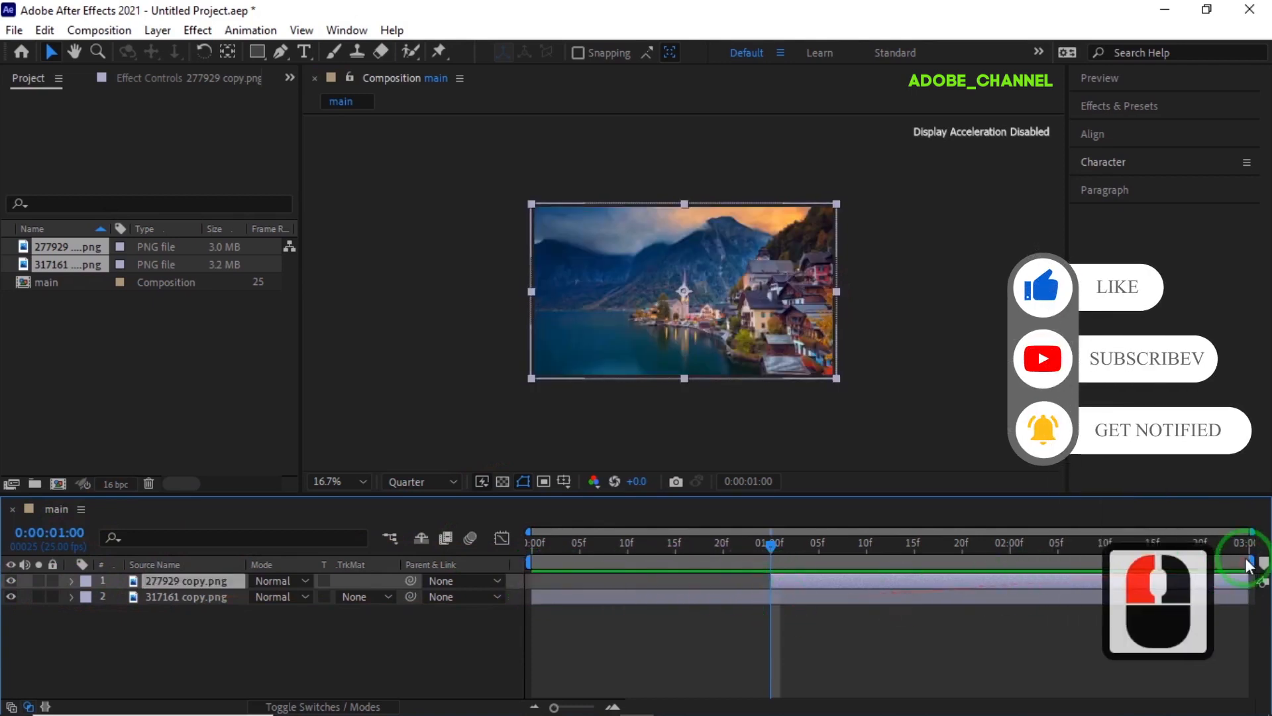
End the work area at 0:00:02:00 and trim the end of the 317161 copy.png layer to 0:00:01:00
drag(1249, 562, 1011, 590)
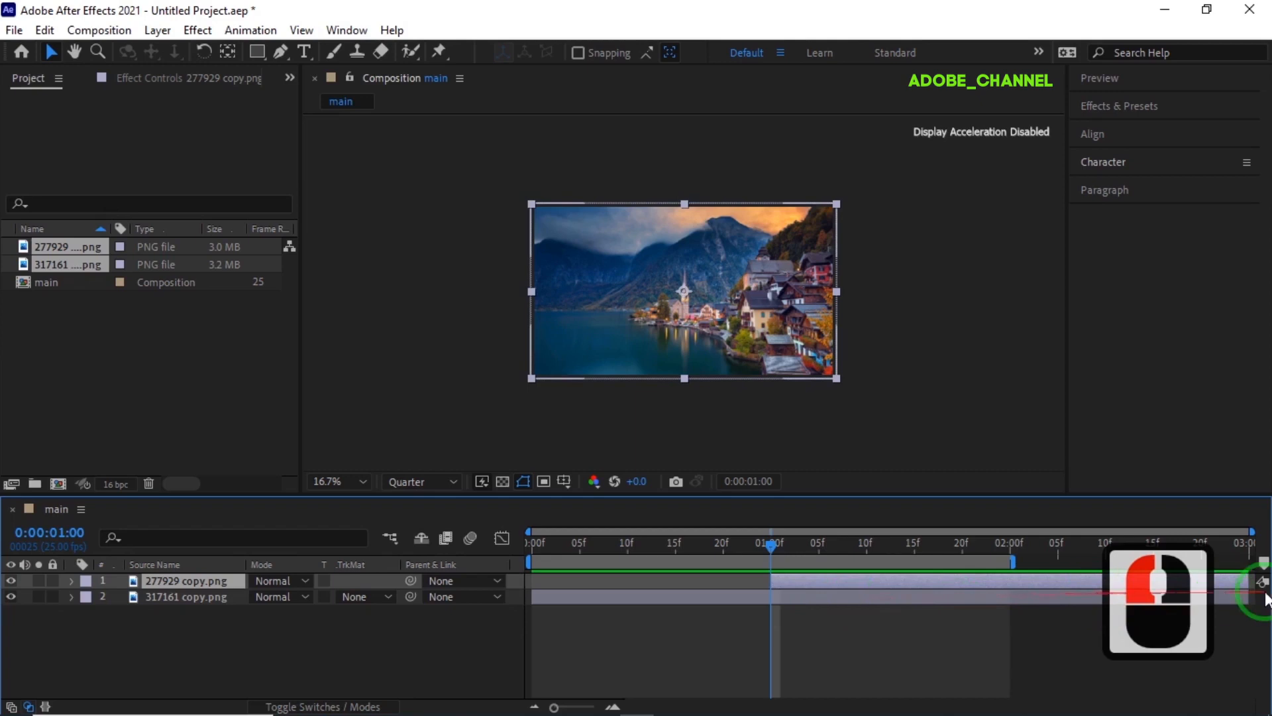
drag(1248, 596, 767, 650)
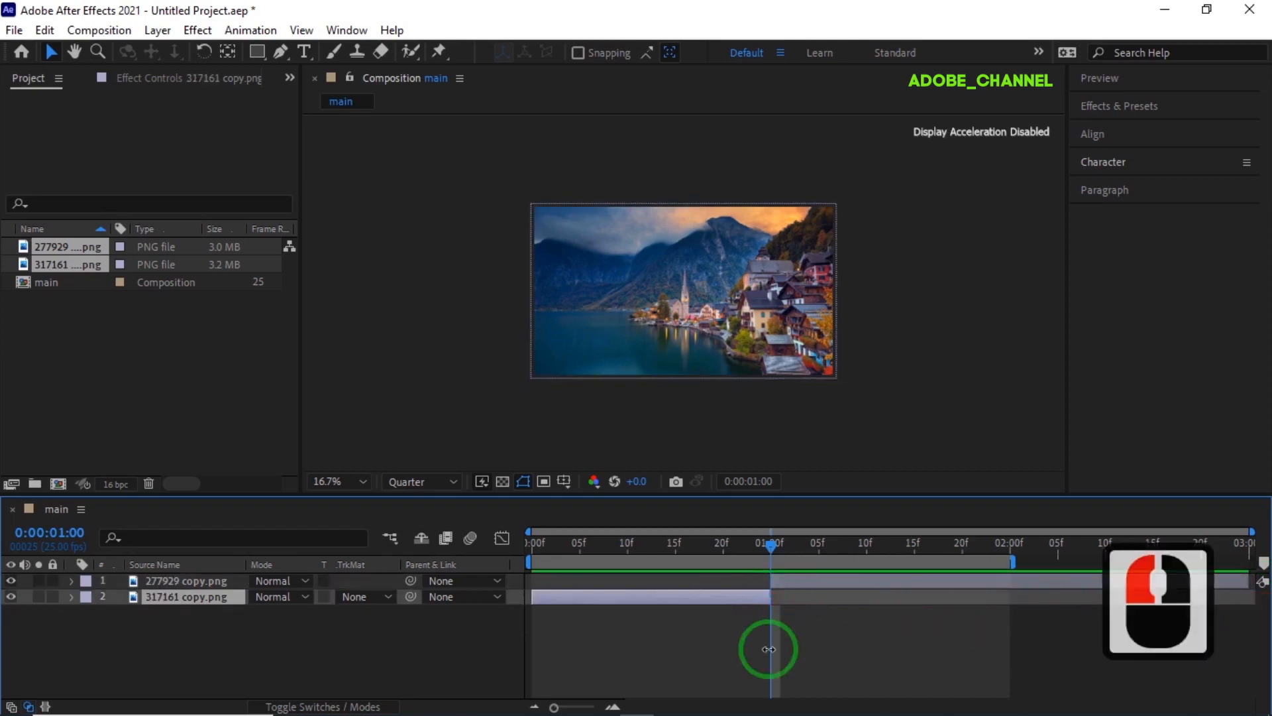
Create an adjustment layer and place it above both image layers in the stack
right_click(322, 634)
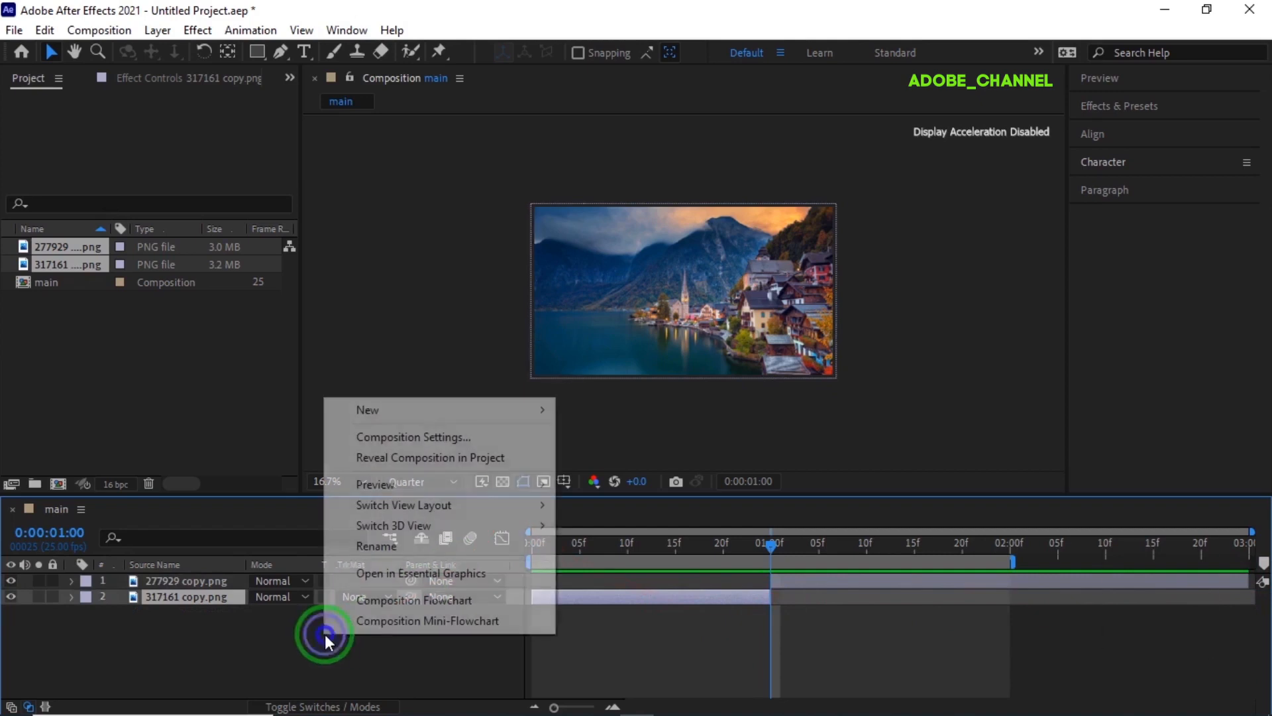
mouse_move(467, 416)
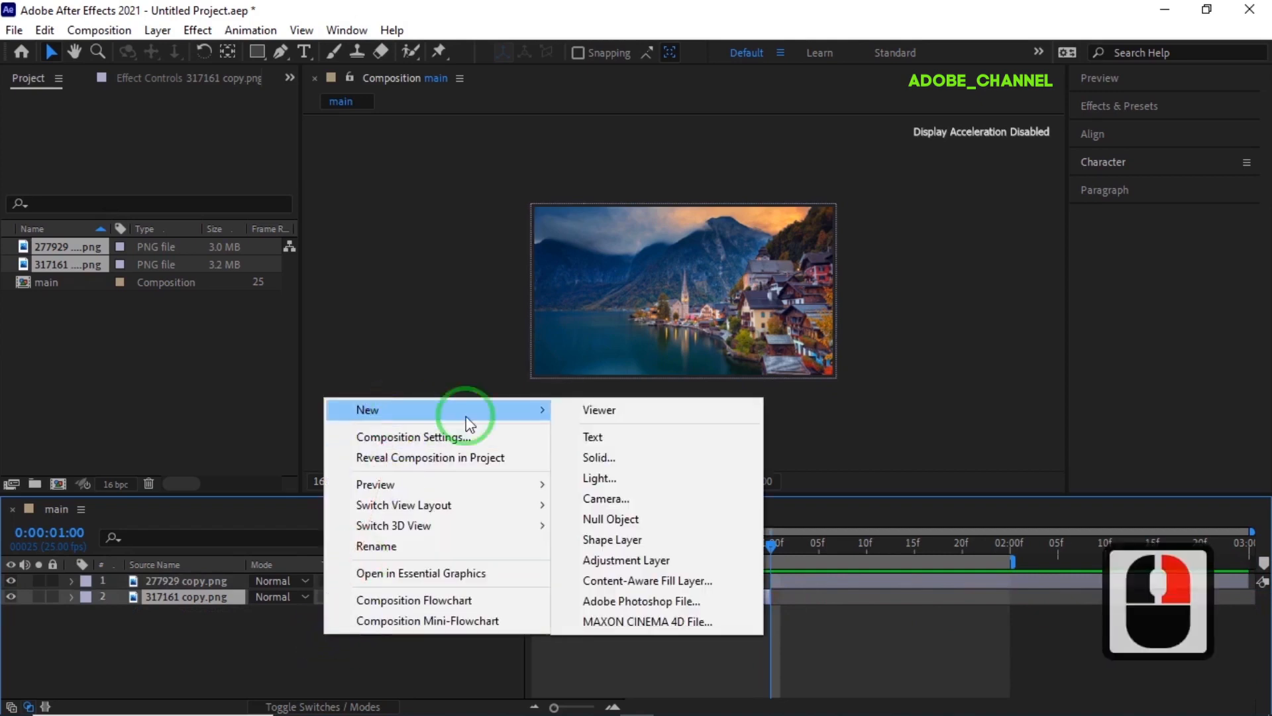
click(596, 560)
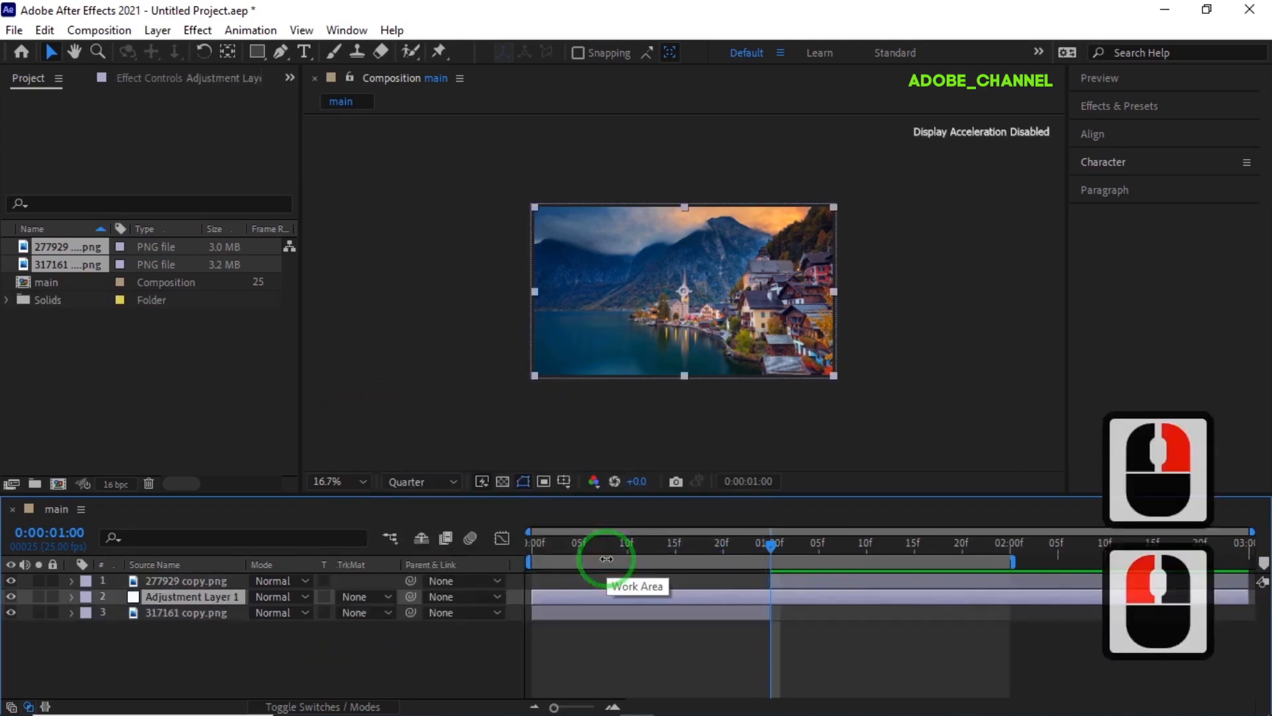
drag(225, 596, 224, 574)
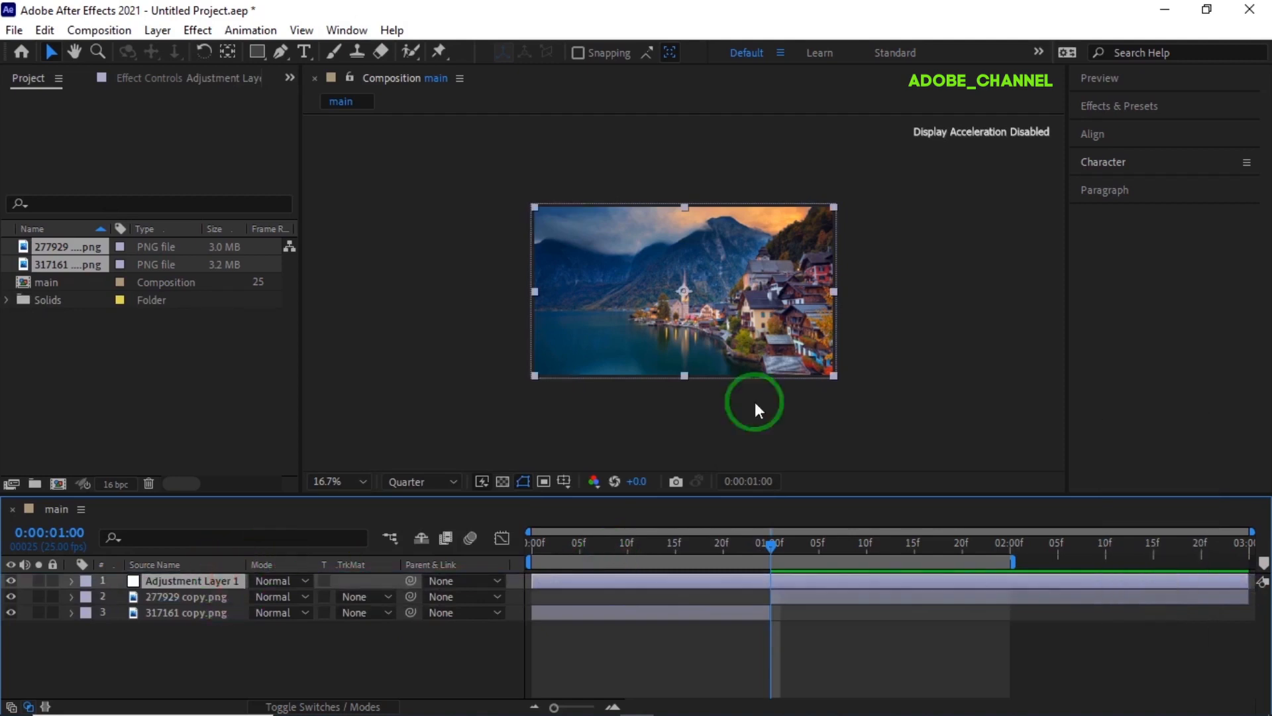
Find the Motion Tile effect by searching for "motion" and apply it to the adjustment layer
click(1166, 106)
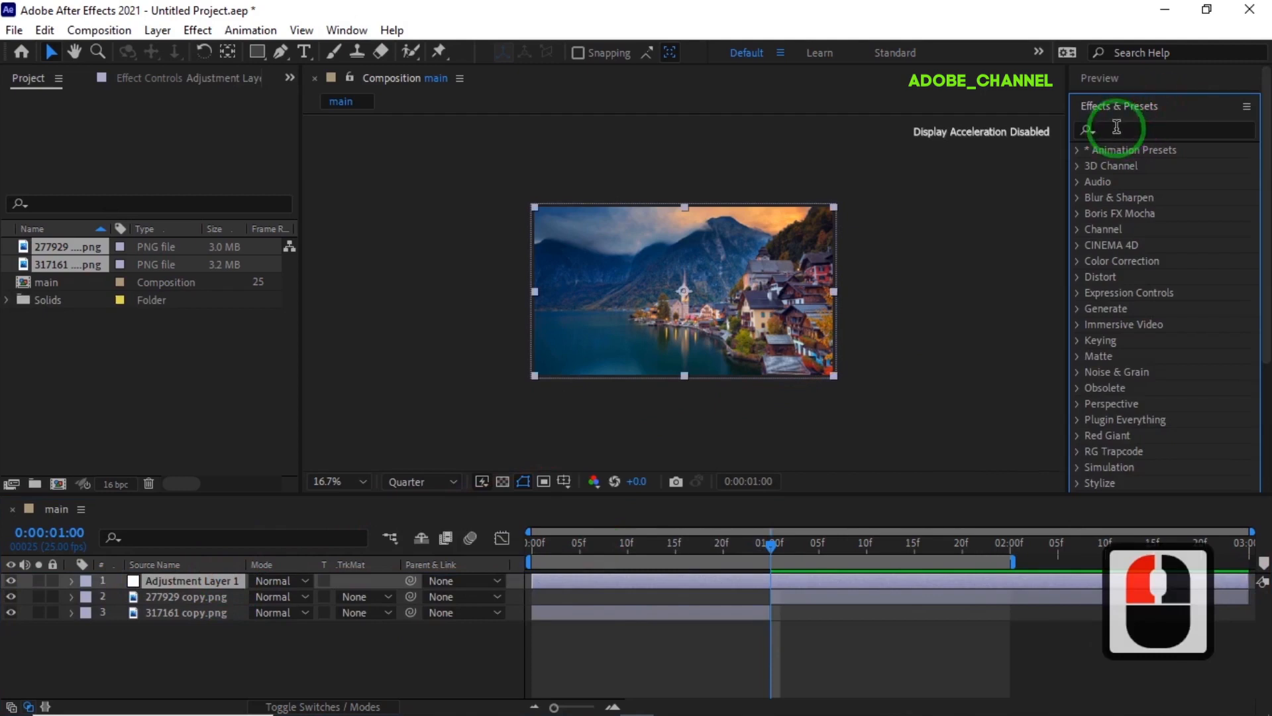
click(1117, 128)
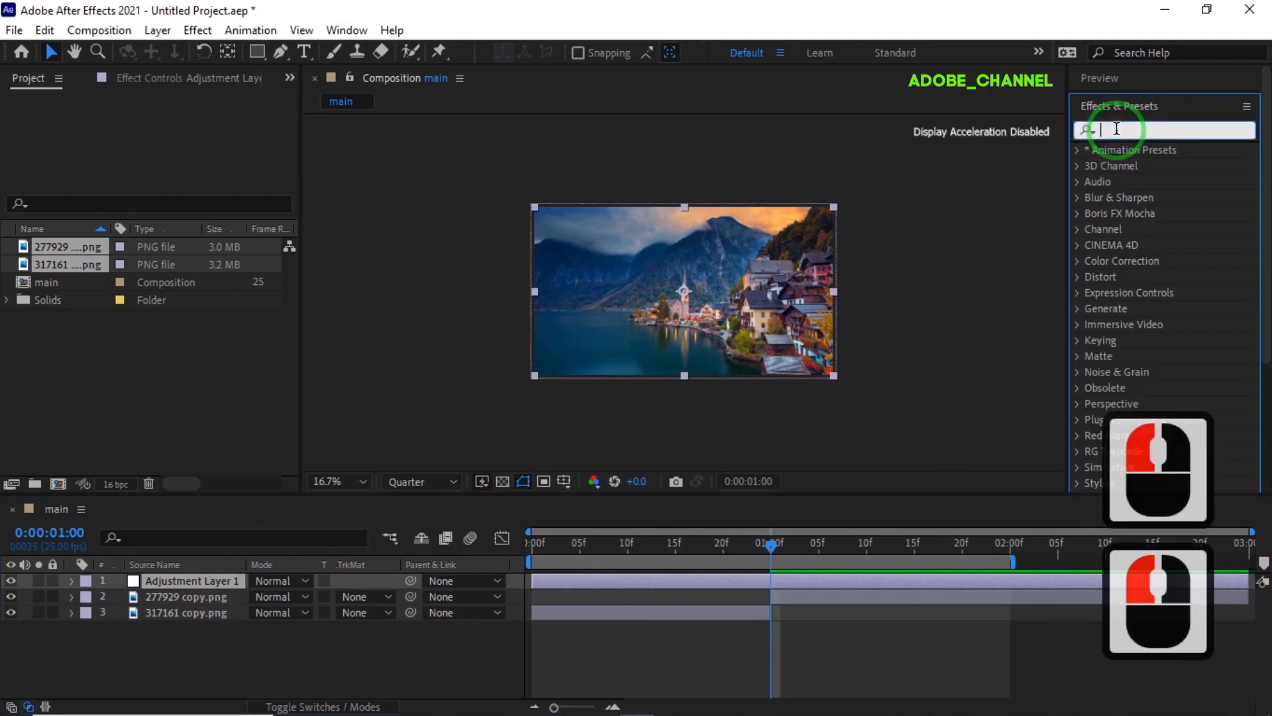
text(motion)
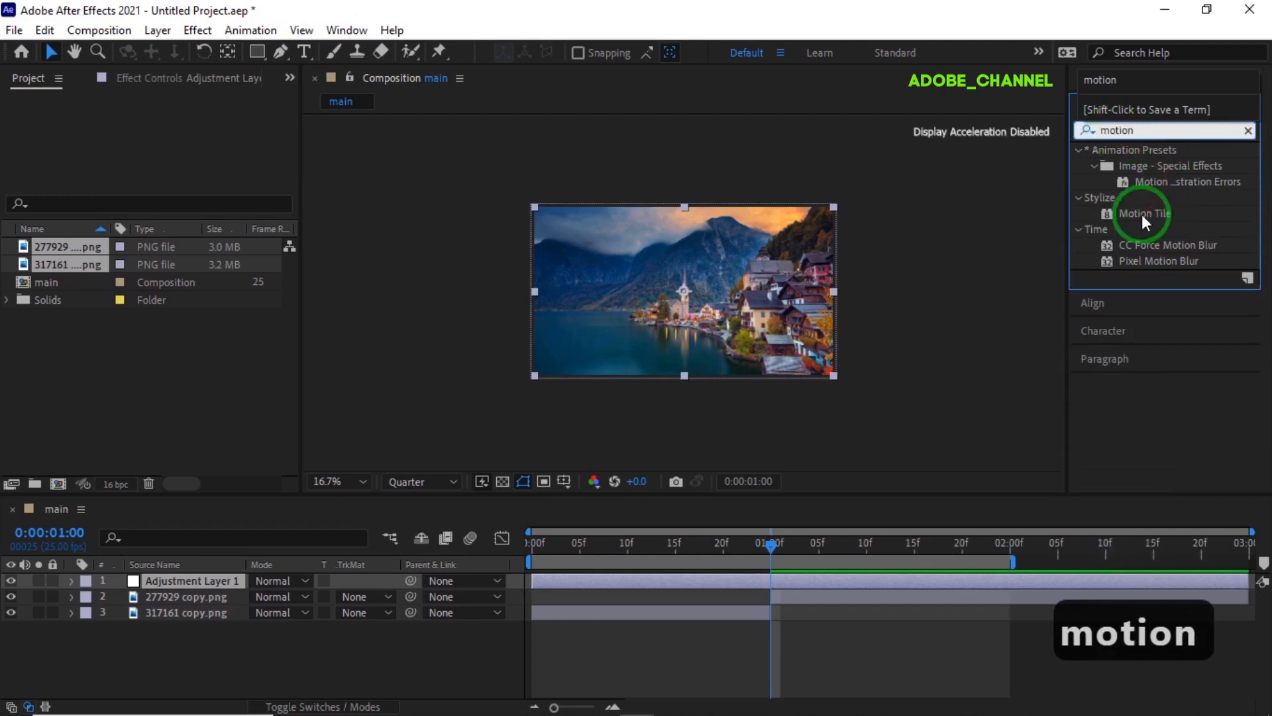
double_click(1146, 212)
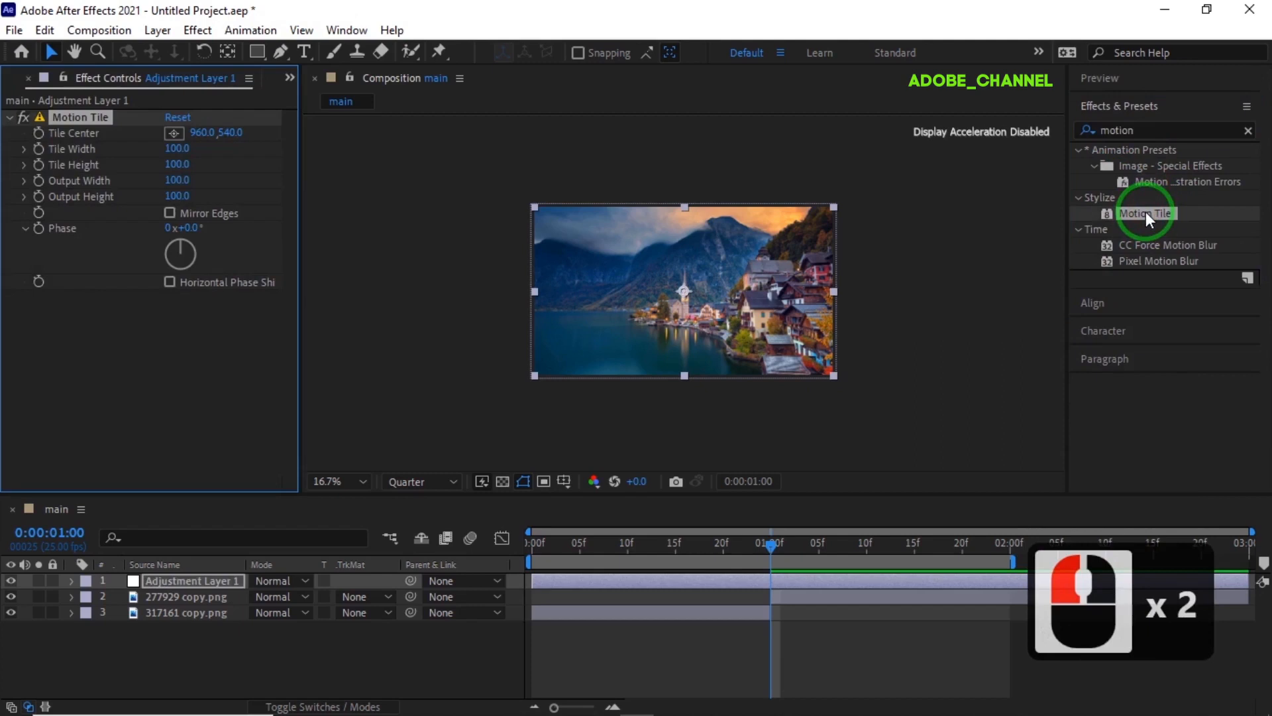
Find the Transform distort effect by searching for "trans" and apply it to the adjustment layer
drag(1164, 131, 1074, 134)
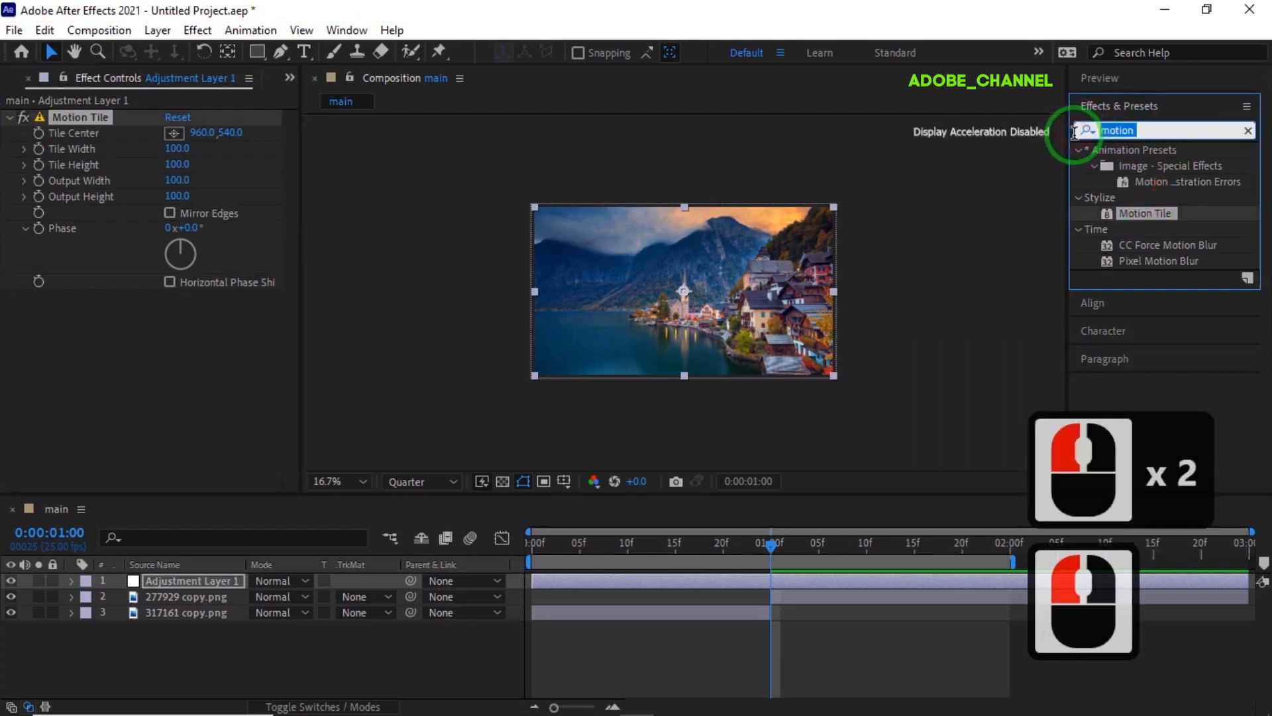
text(t)
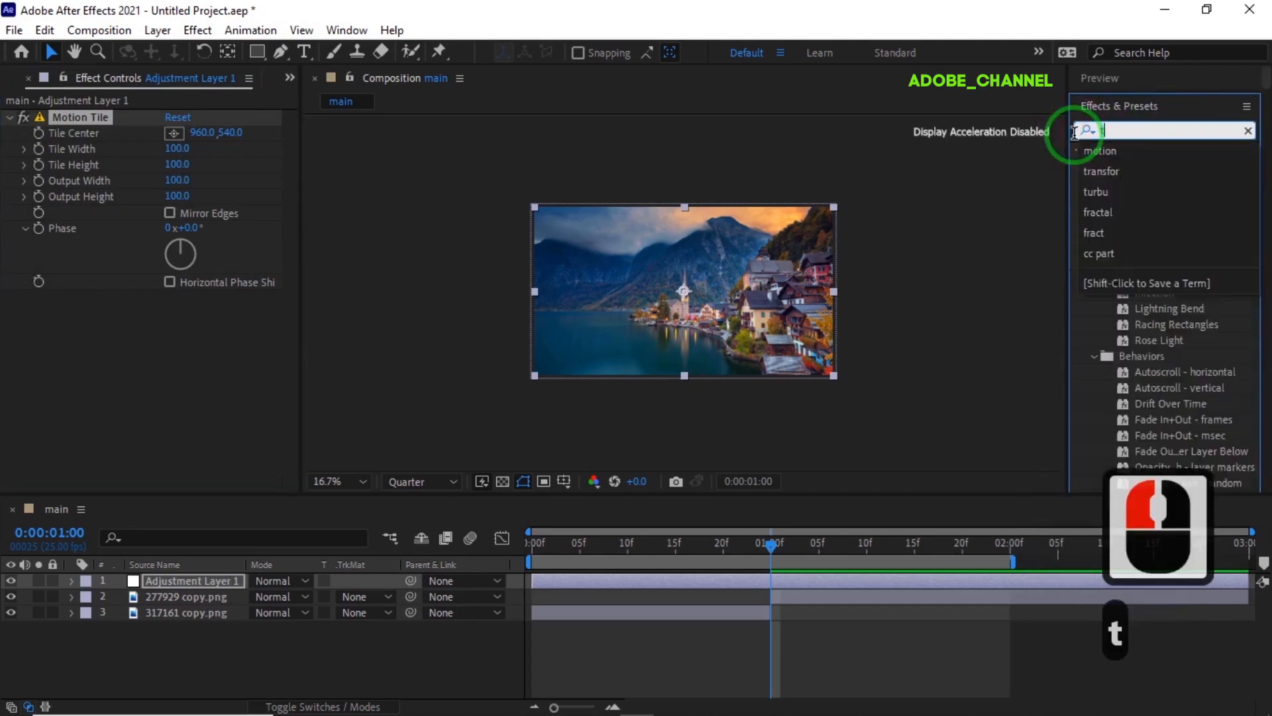
text(rans)
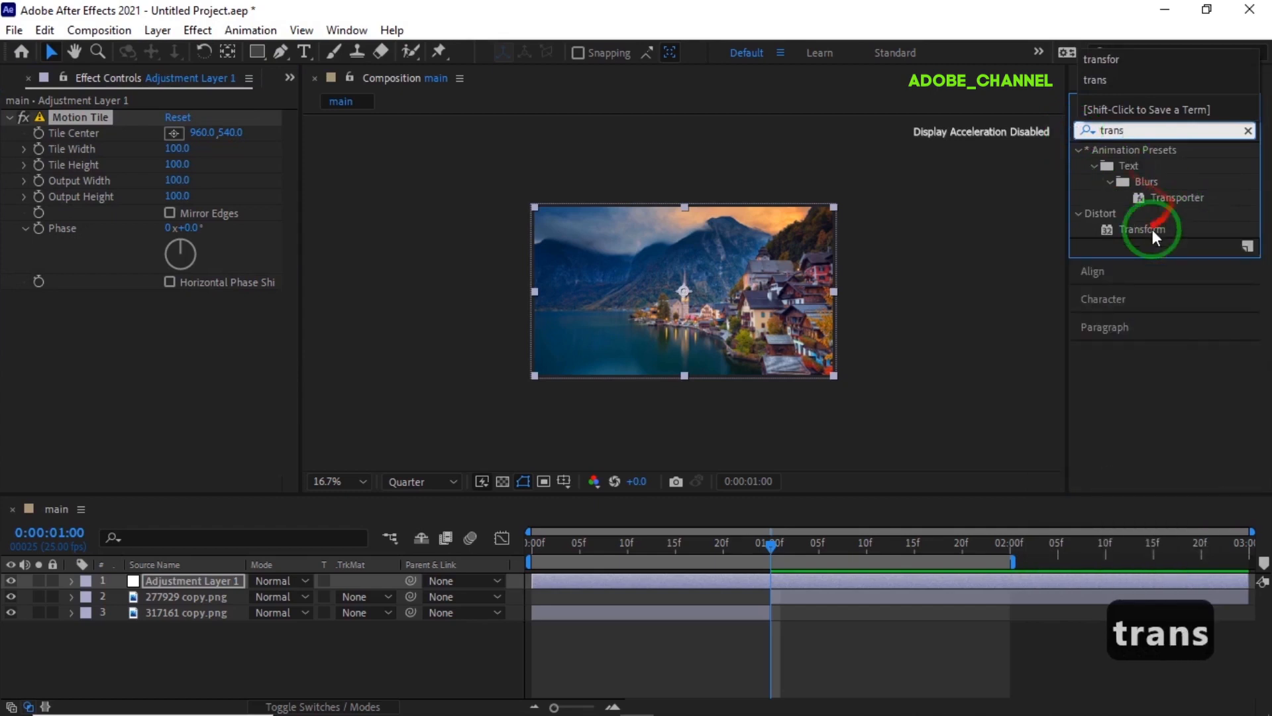
double_click(1134, 227)
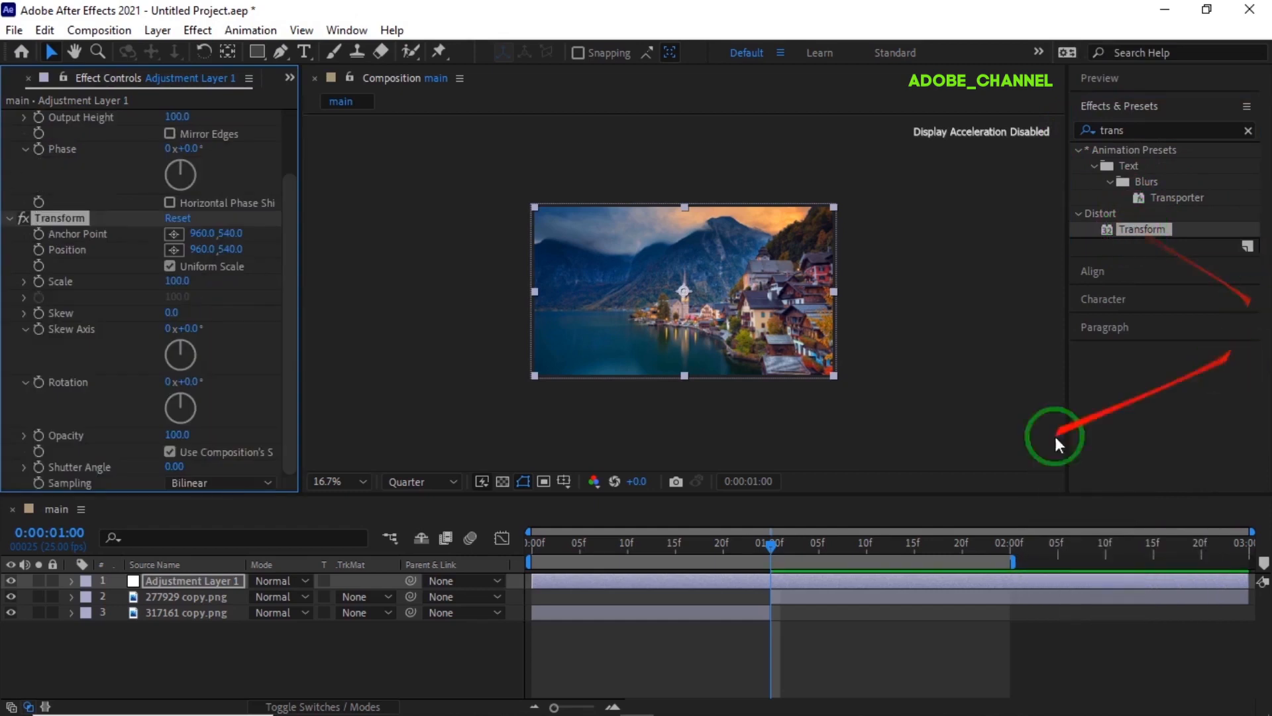
Keyframe the Transform effect's Rotation from 0x+0.0° at 0:00:00:18 to 1x+0.0° at 0:00:01:07
drag(773, 542, 701, 547)
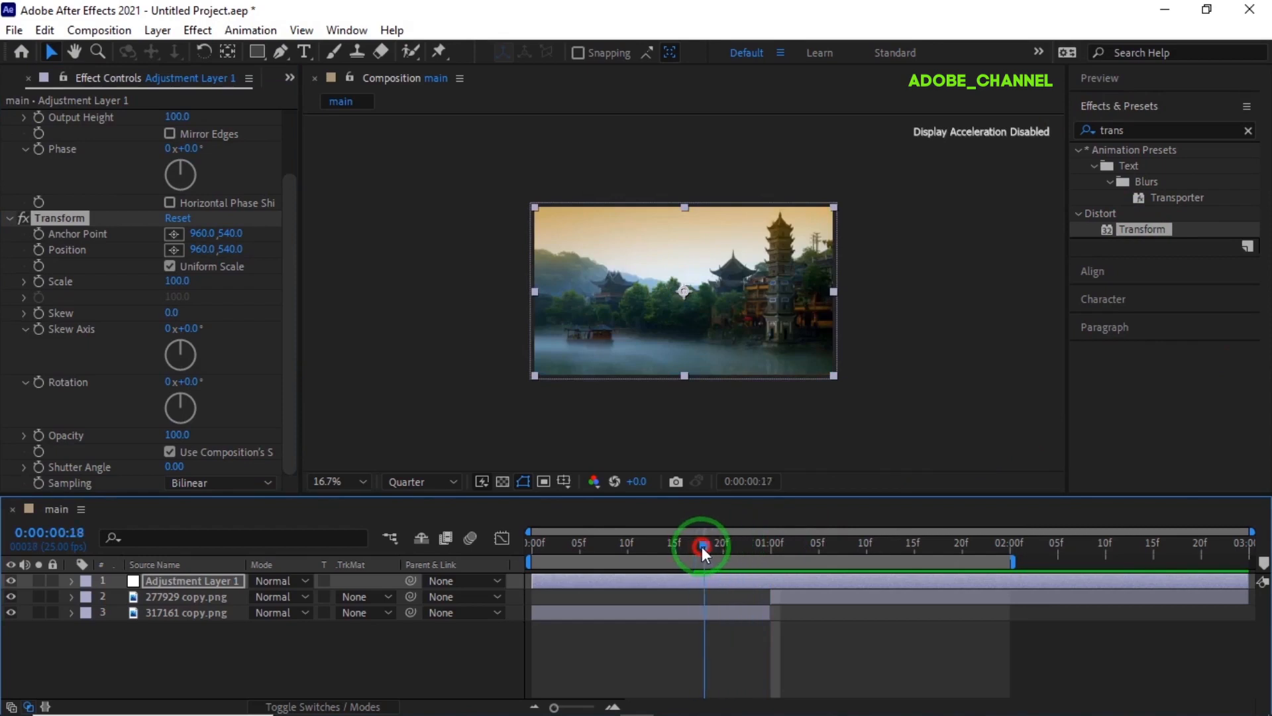
click(38, 383)
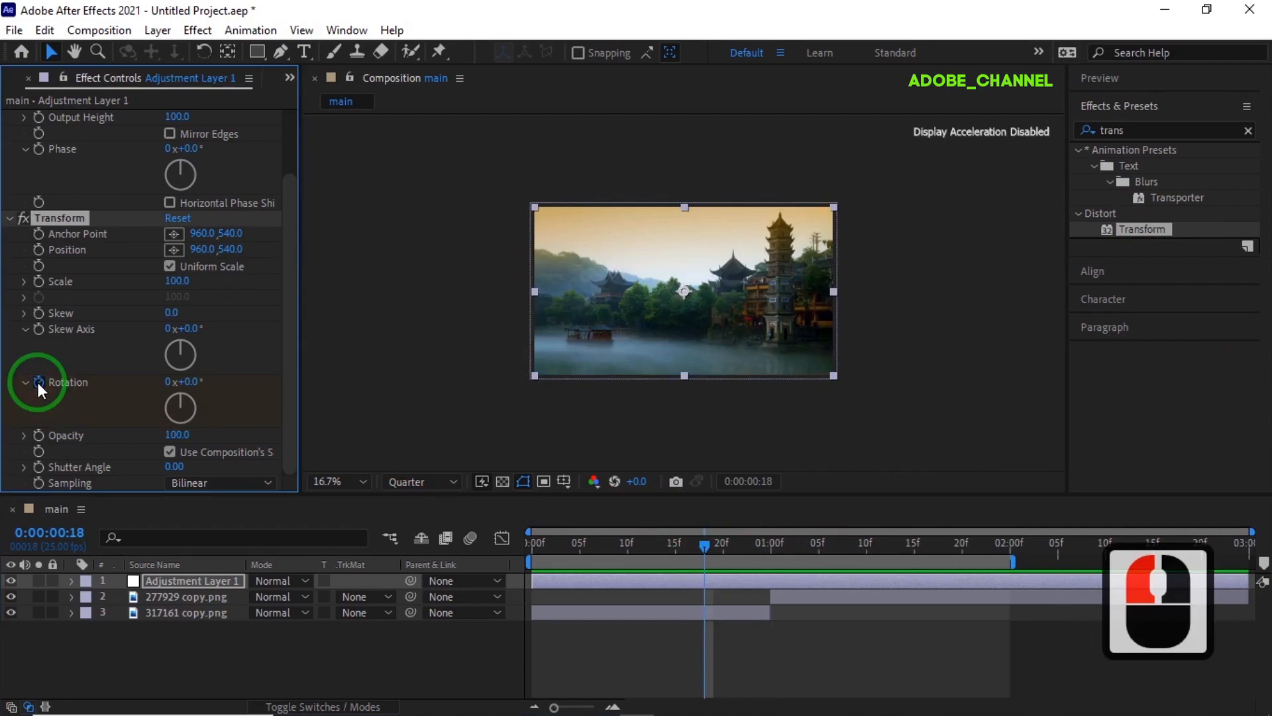
click(49, 532)
text(1:0)
text(7)
key(Return)
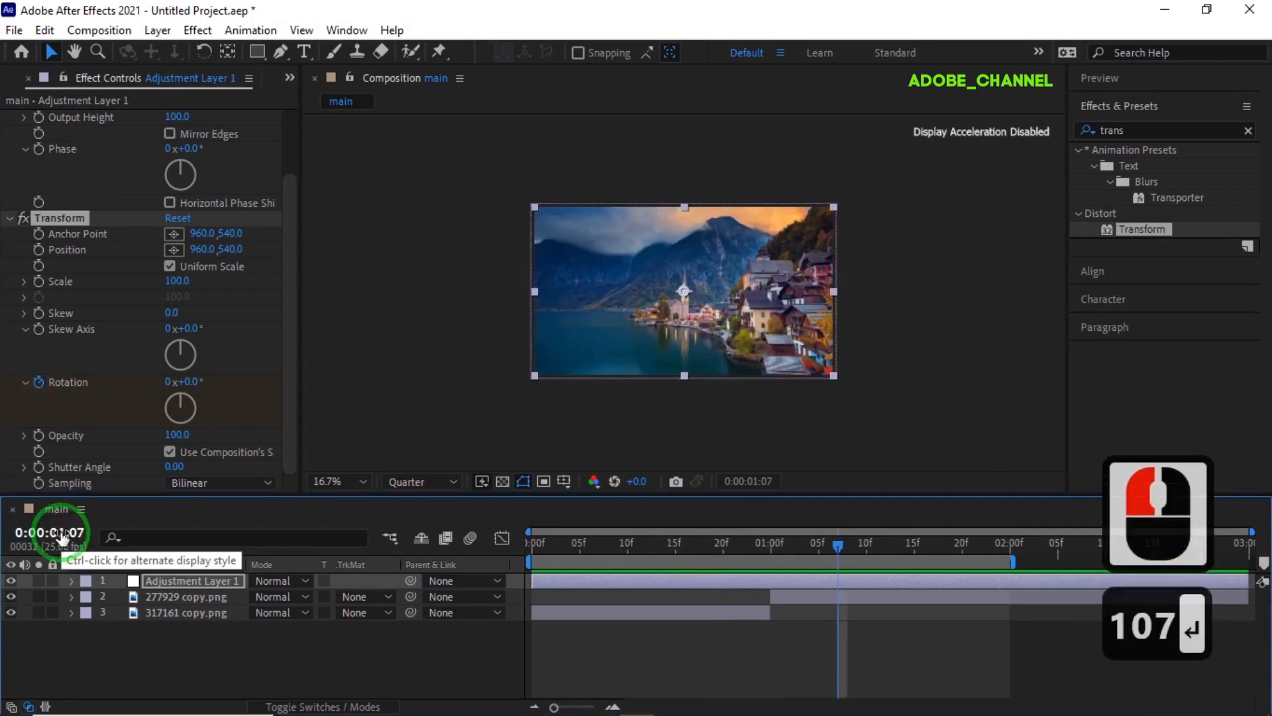
click(171, 382)
text(1)
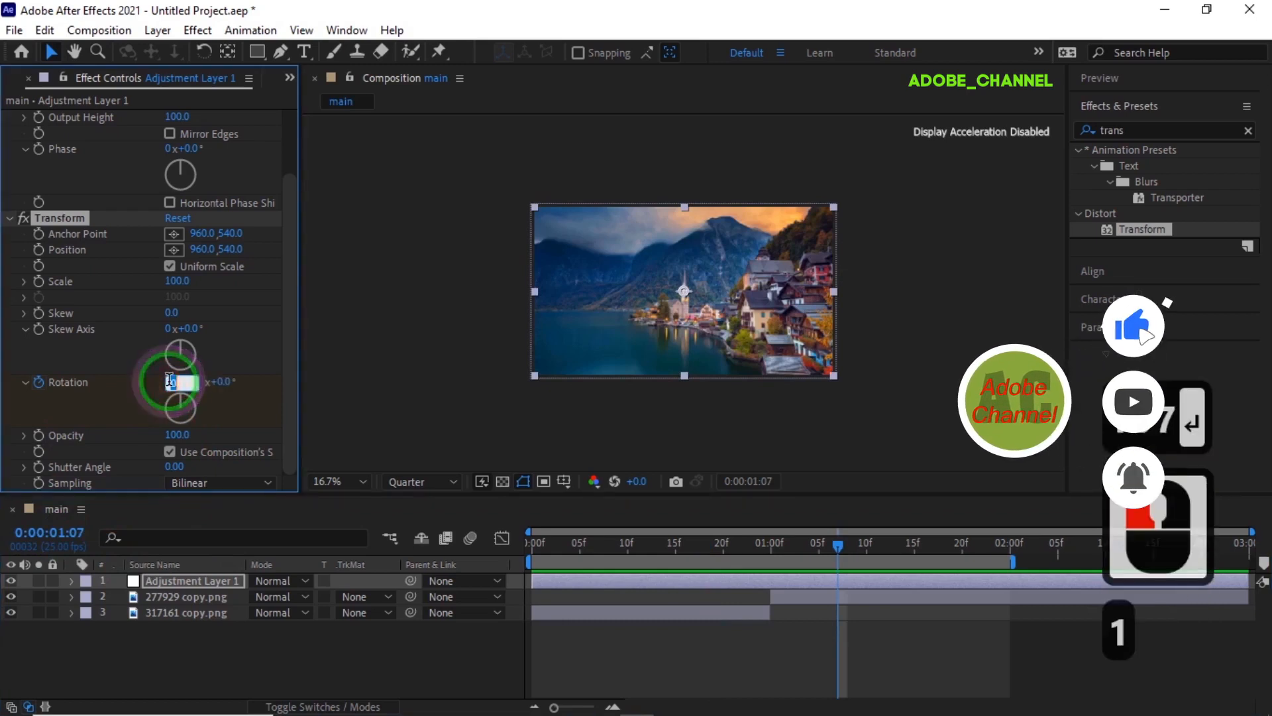
click(197, 412)
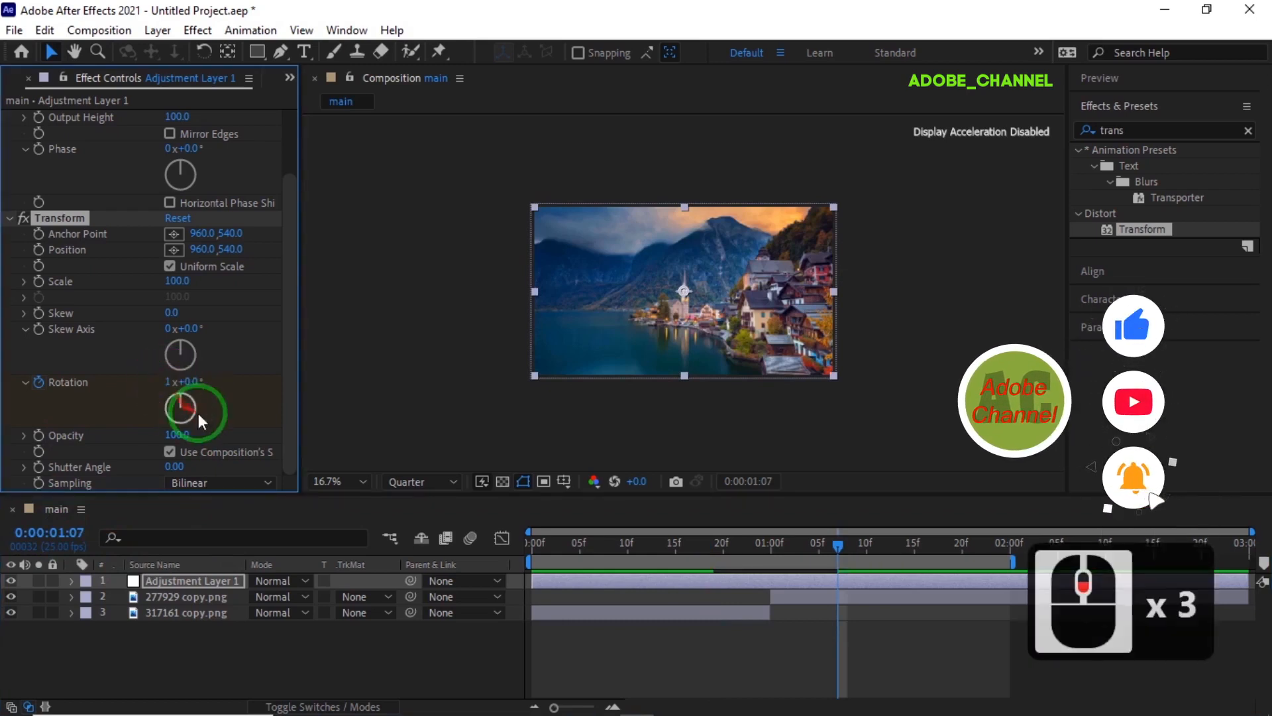
Turn off the use of the composition's shutter angle in the Transform effect and set its Shutter Angle to 180
click(169, 452)
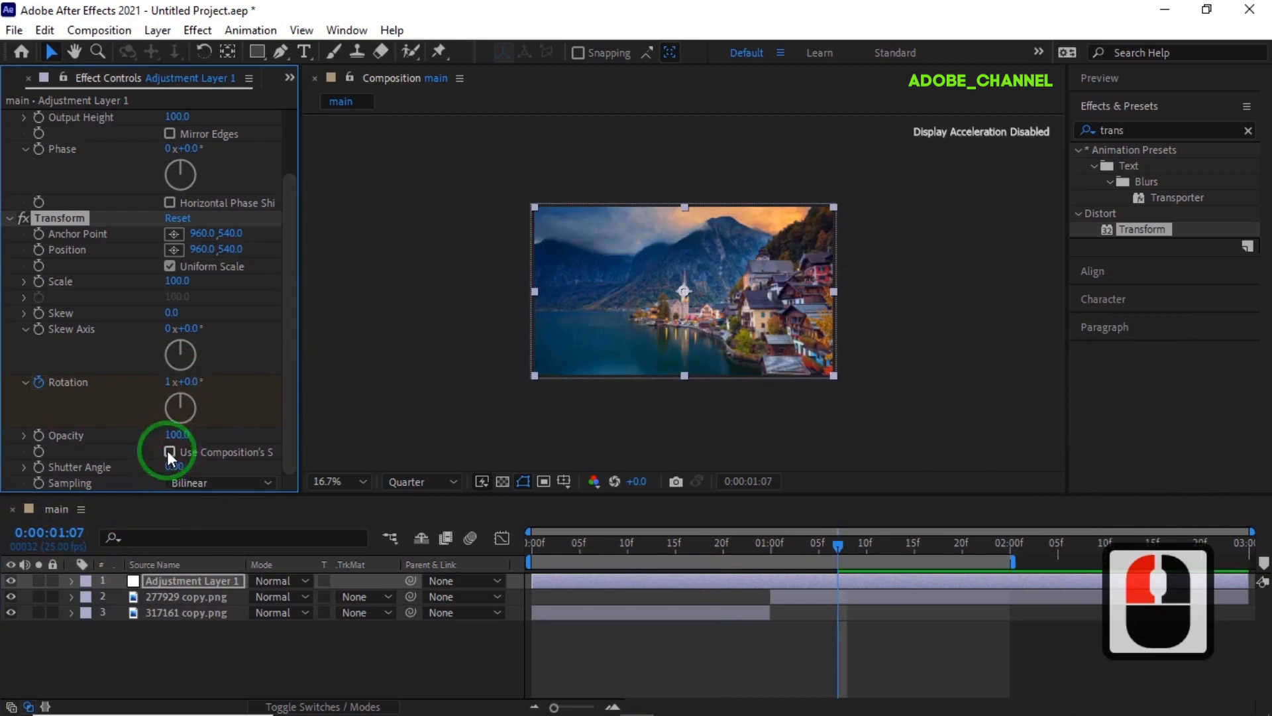
click(173, 466)
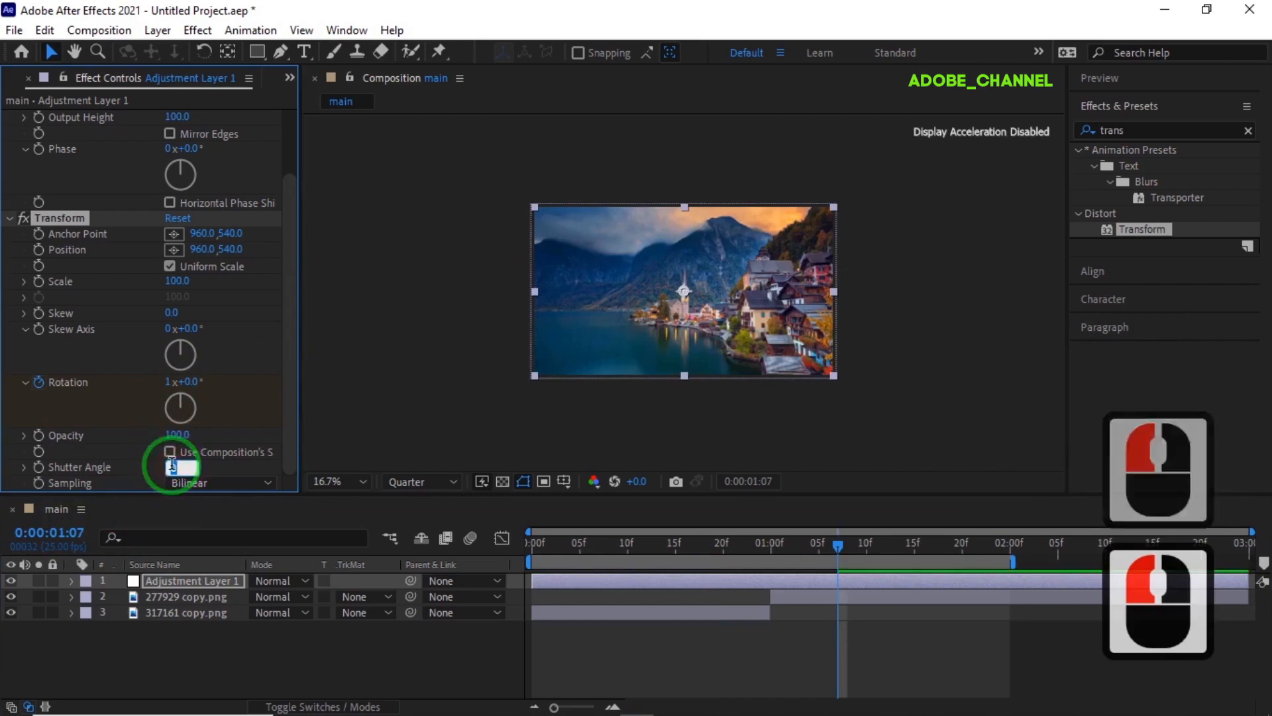
text(180)
key(Return)
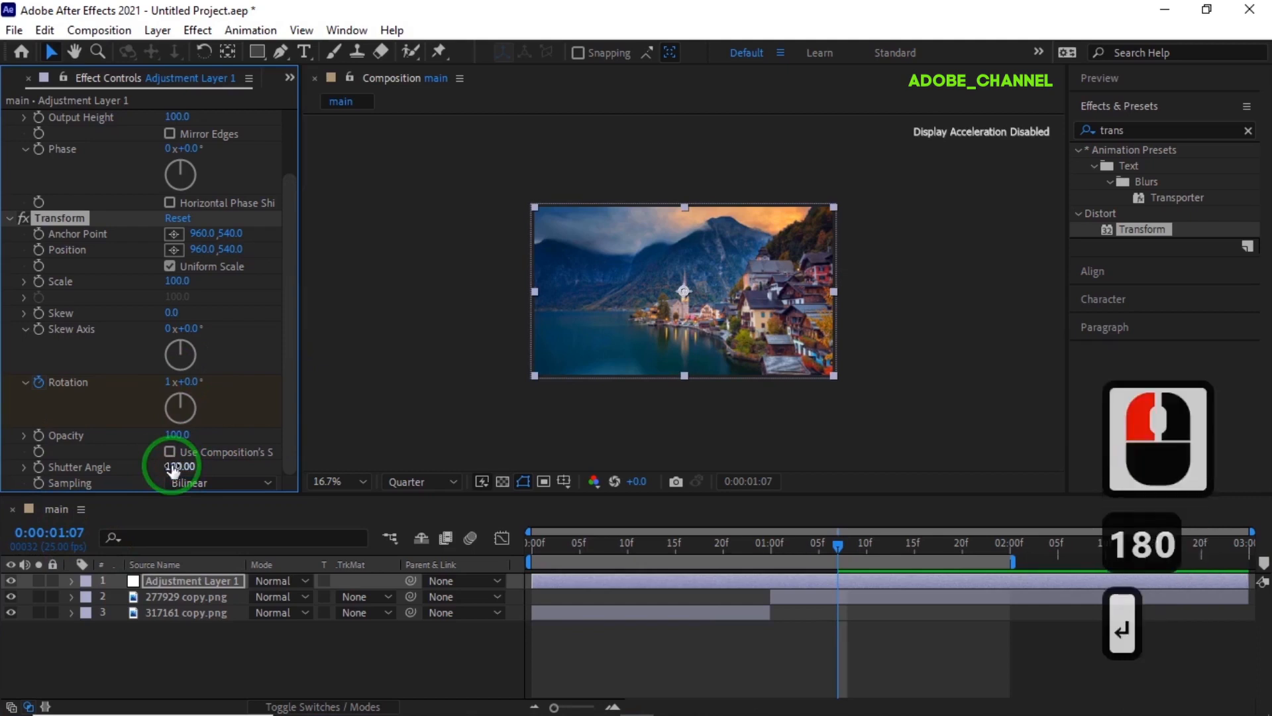
Reveal the adjustment layer's keyframes and apply Easy Ease to both Transform Rotation keyframes
click(184, 576)
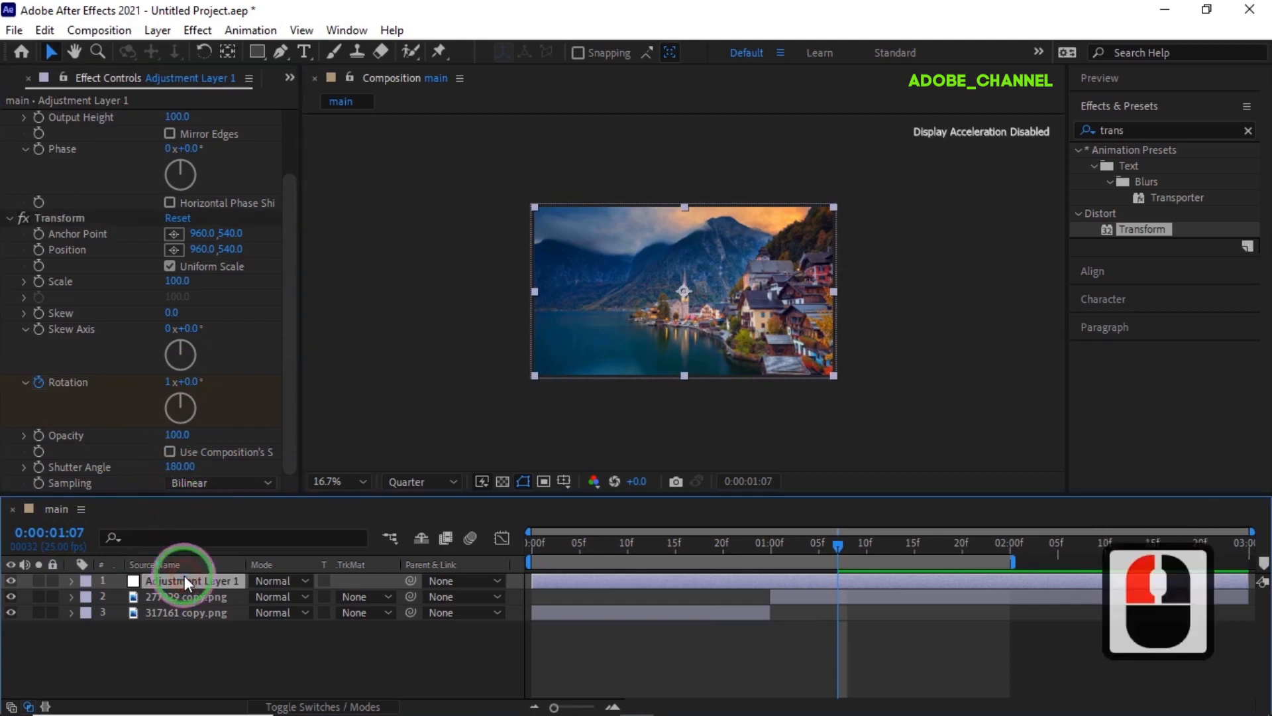
key(u)
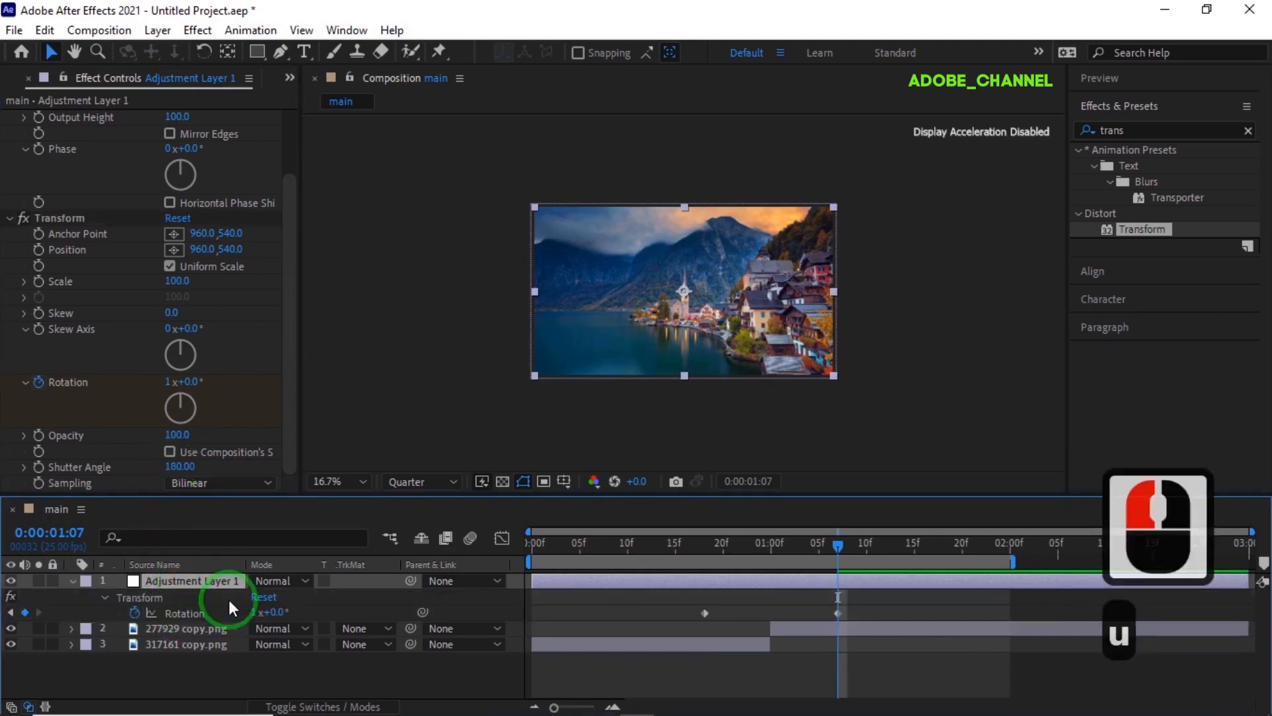
drag(877, 600, 681, 618)
key(F9)
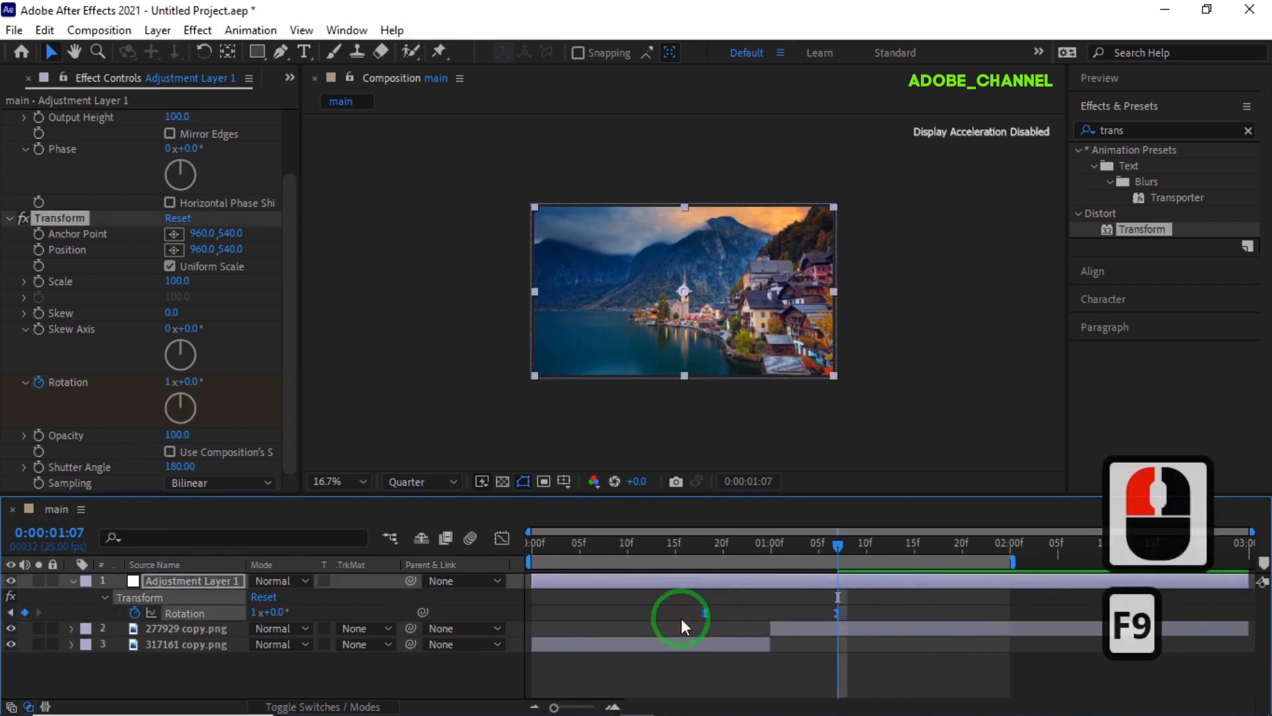
Reshape the Rotation speed graph into a sharp central peak by extending both keyframes' influence handles toward the middle
click(500, 538)
drag(854, 658, 757, 665)
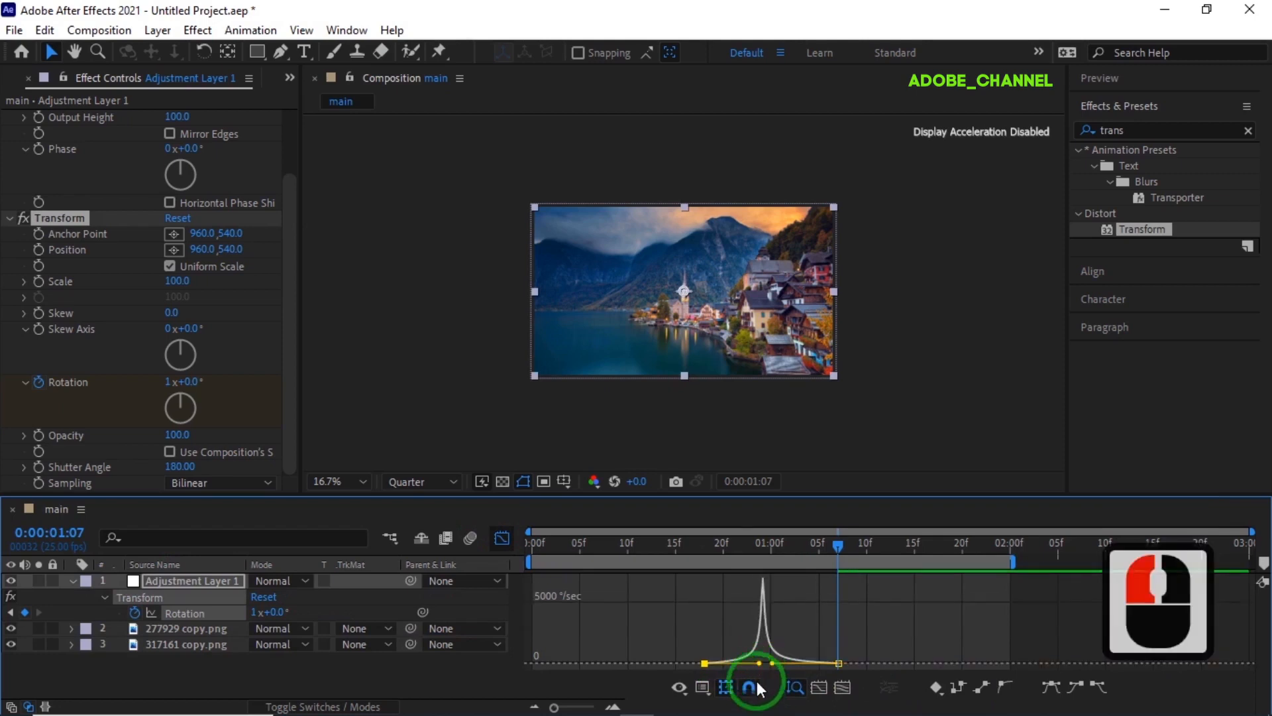
click(502, 538)
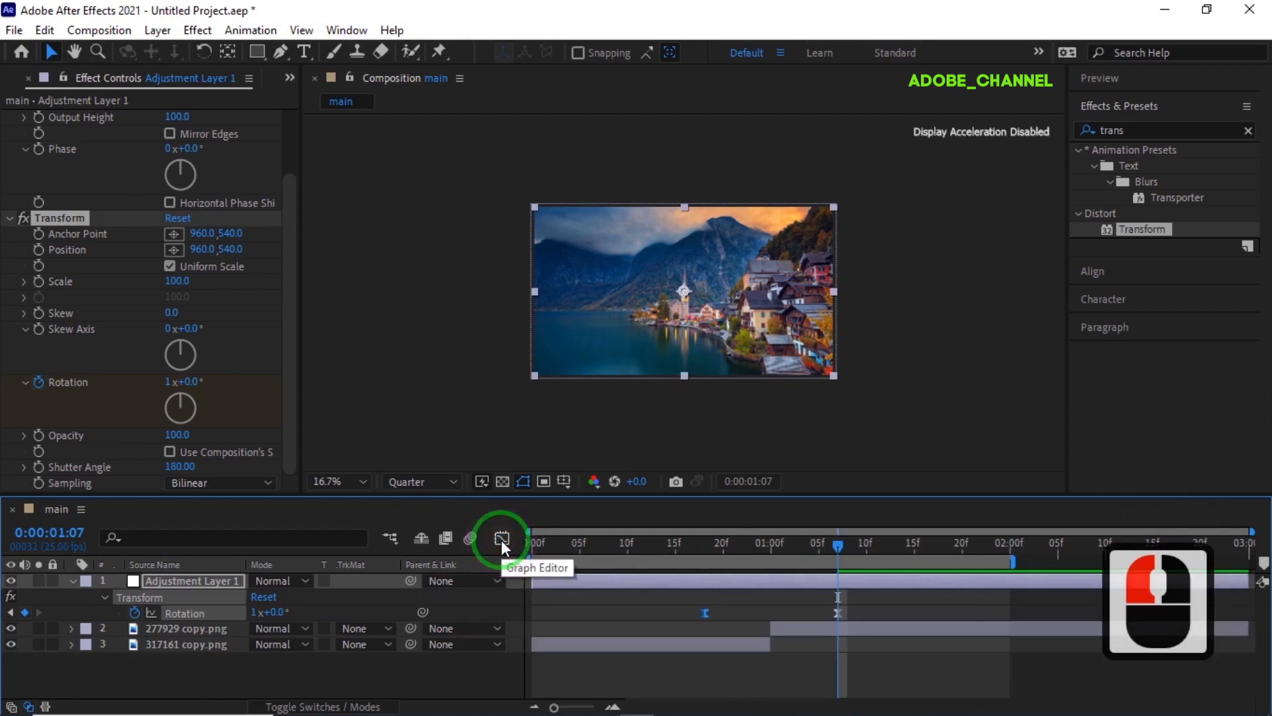
At 0:00:00:24, set the Motion Tile effect's Output Width to 130
click(838, 551)
drag(837, 543, 762, 551)
drag(287, 485, 297, 277)
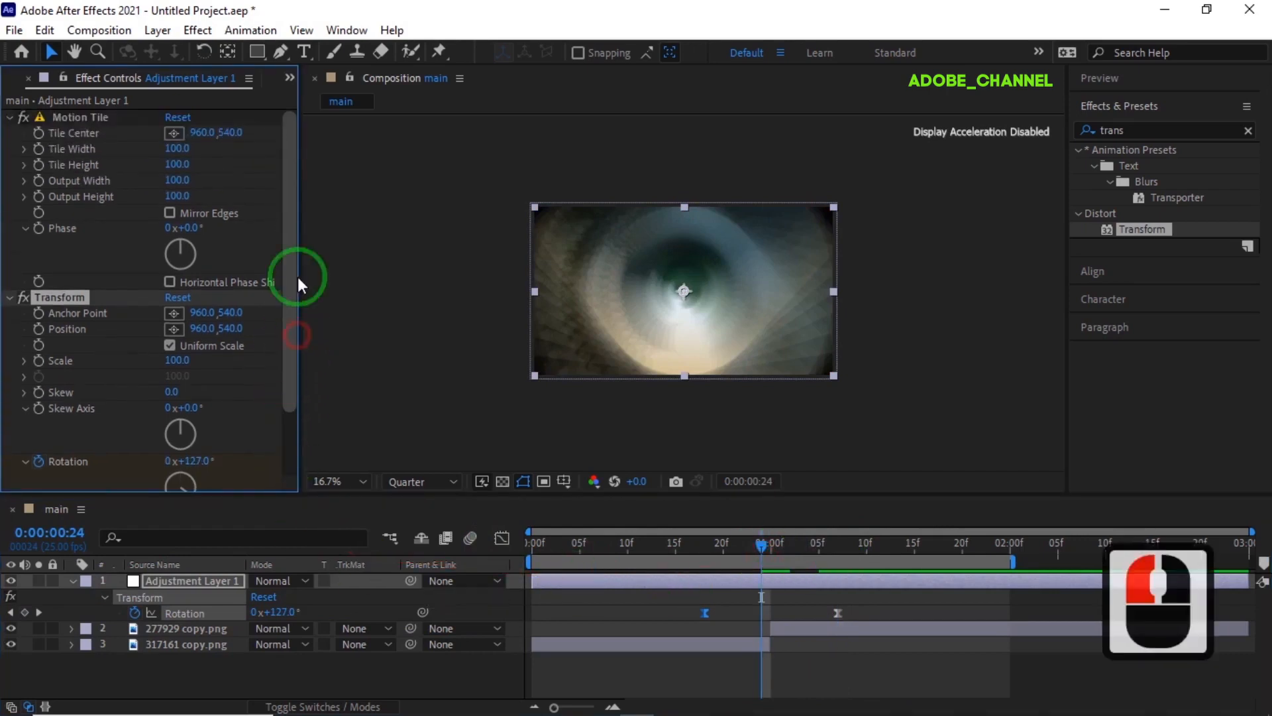
click(176, 179)
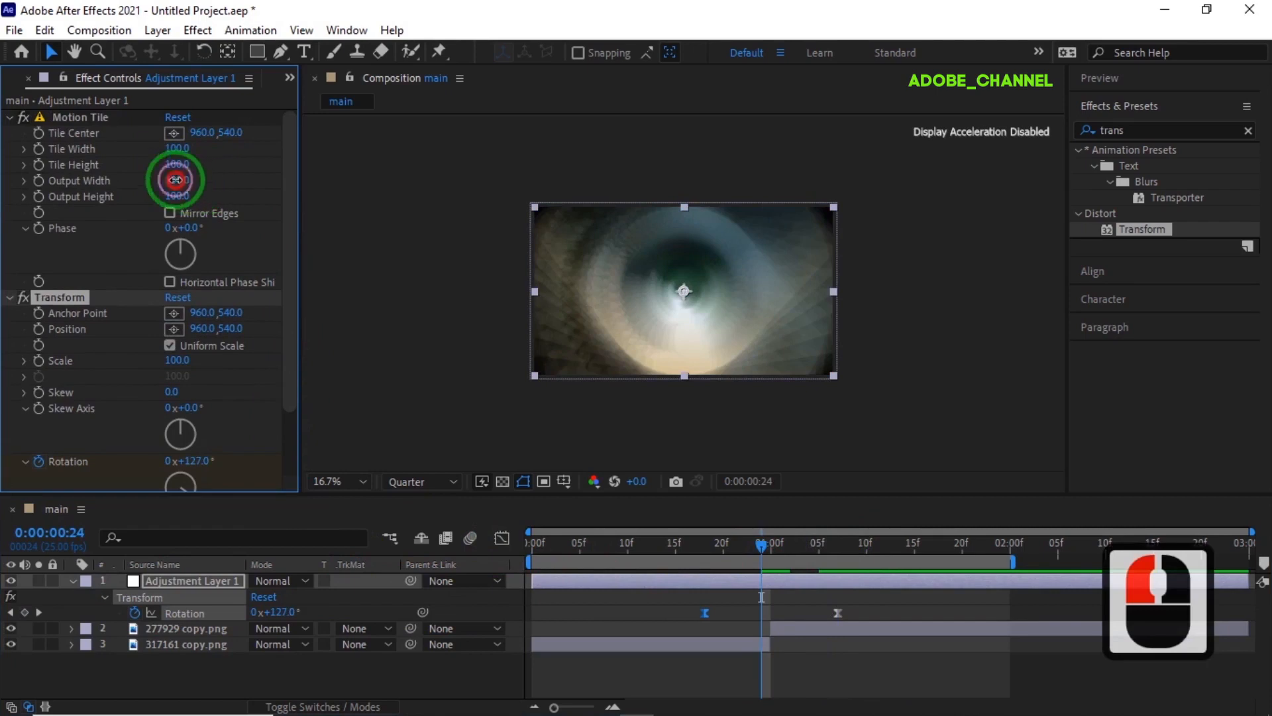
click(175, 180)
text(130)
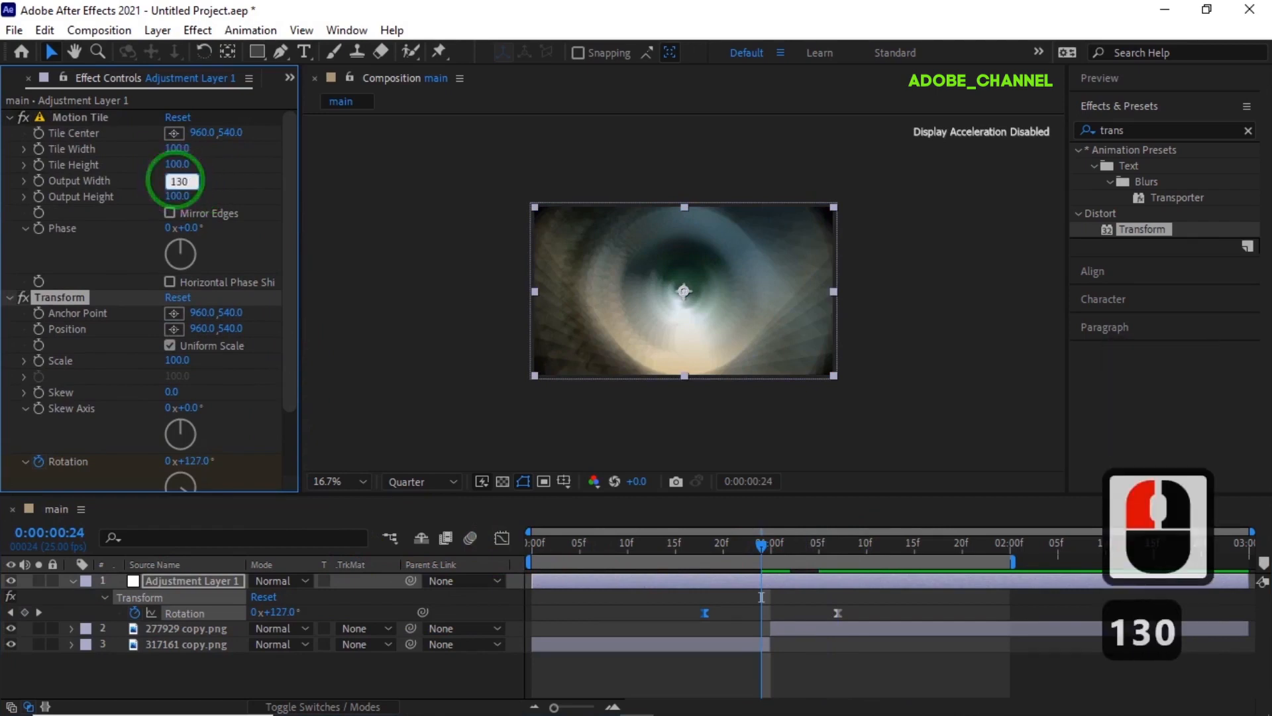
key(Return)
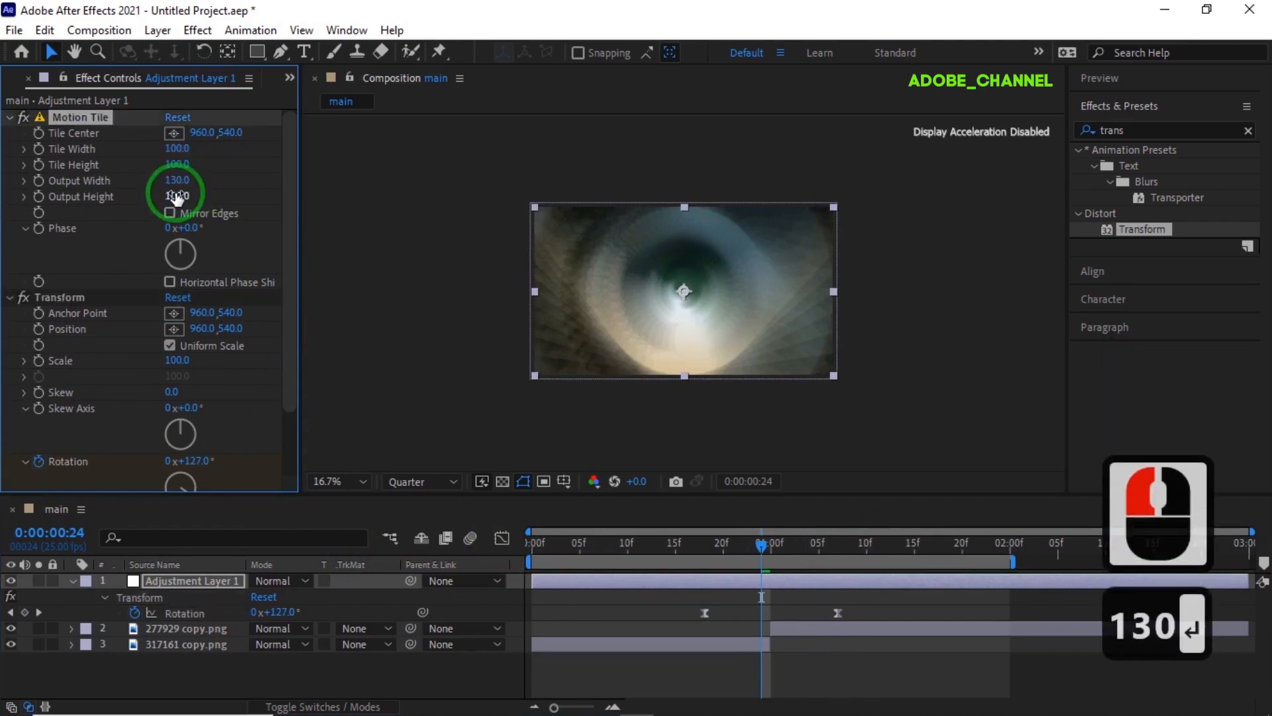
Set Motion Tile's Output Height to 250 and enable Mirror Edges
click(176, 196)
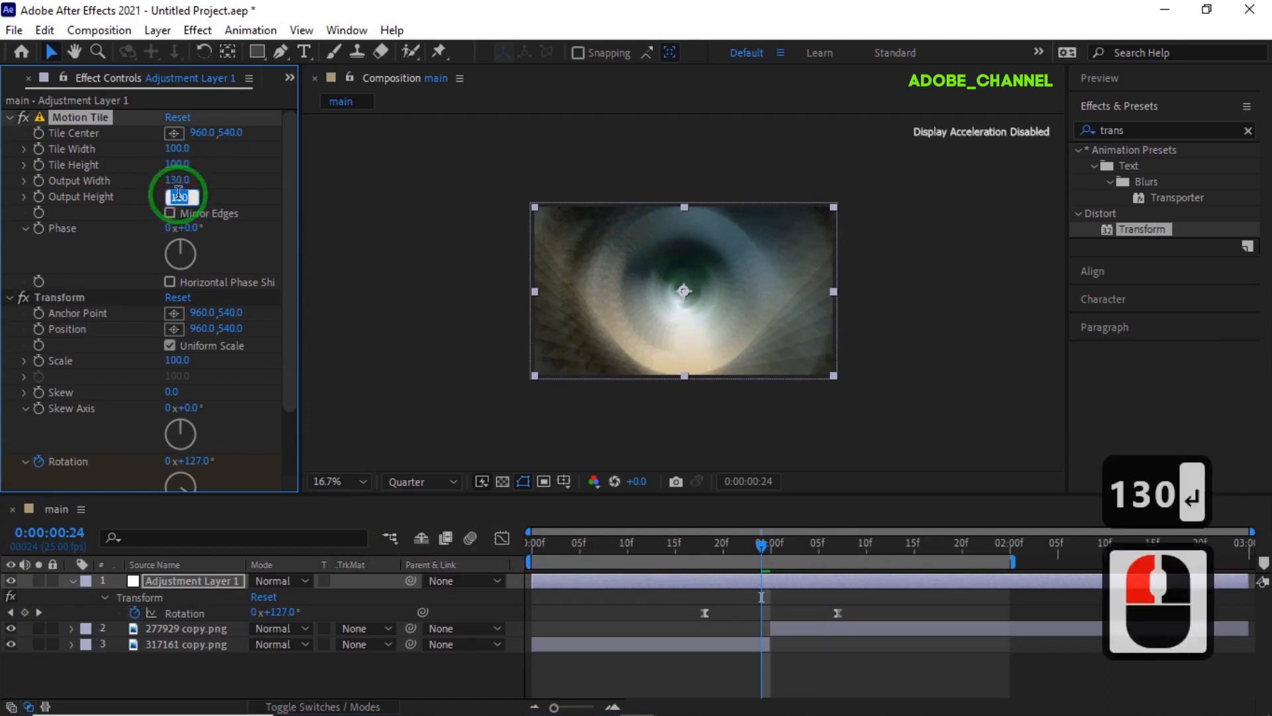
text(250)
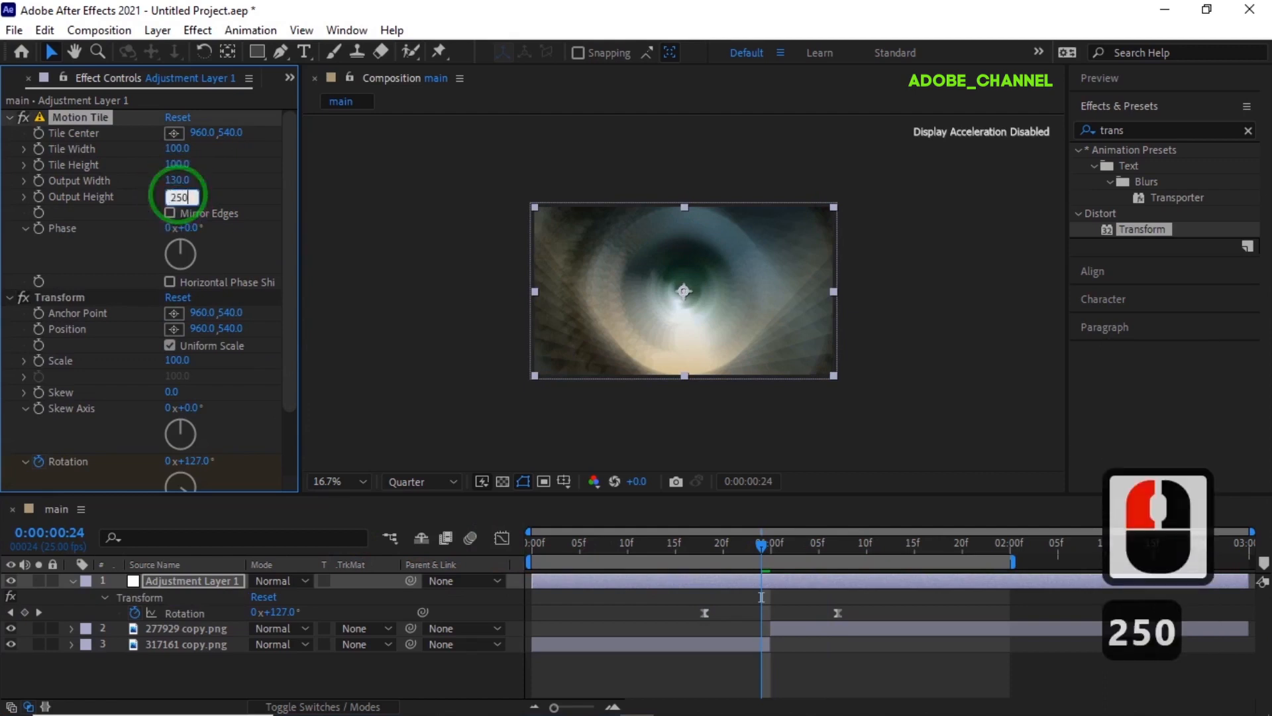
click(203, 199)
click(170, 213)
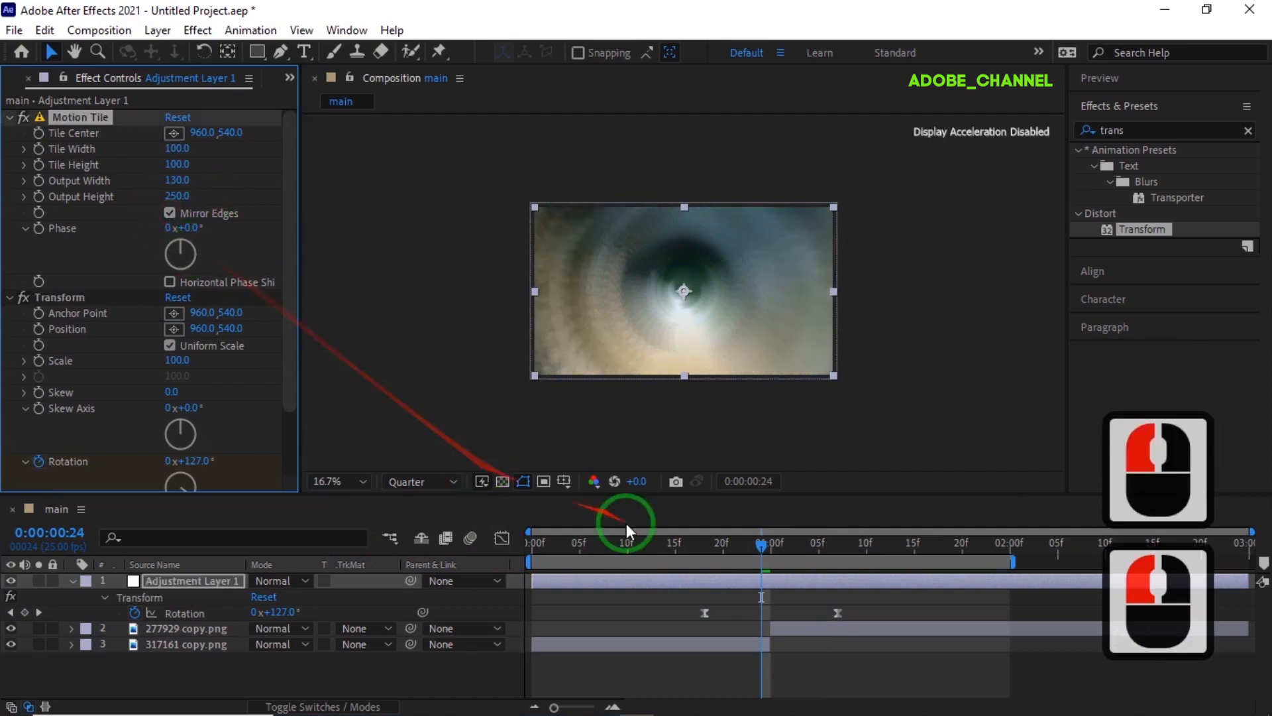
Fit the composition to the viewer and preview the spin transition from 0:00:00:00
click(365, 479)
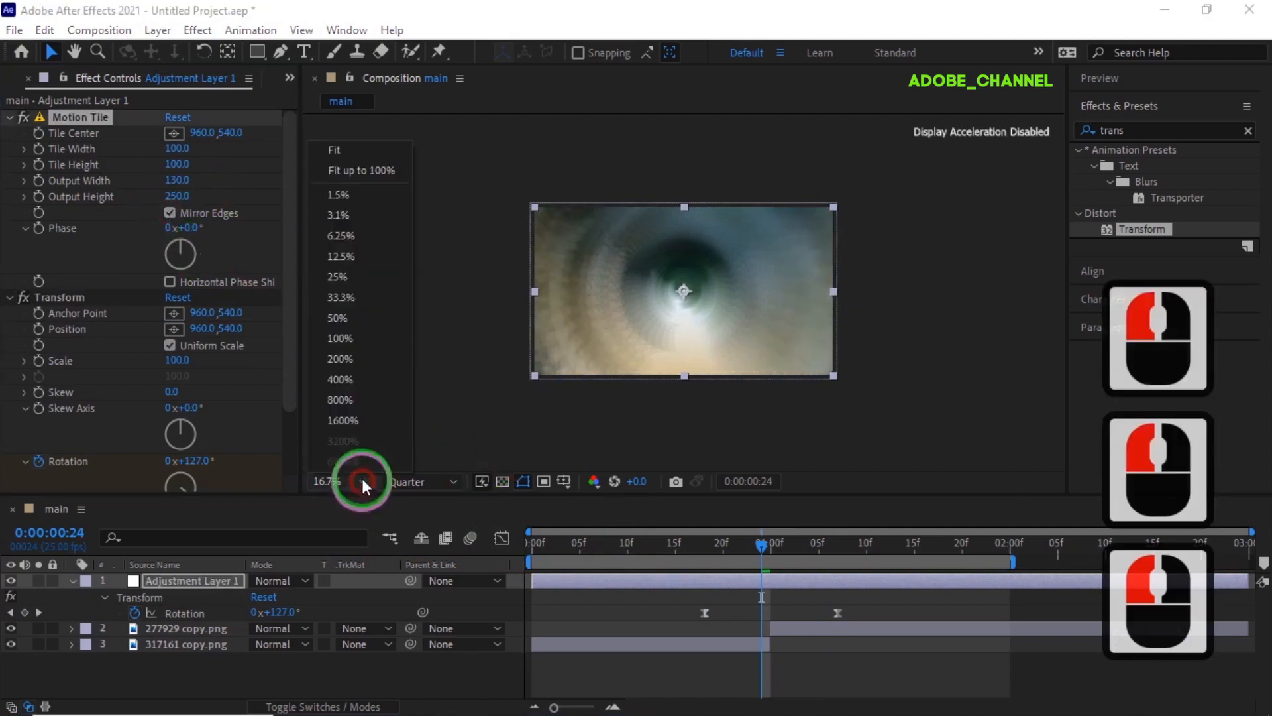
click(368, 156)
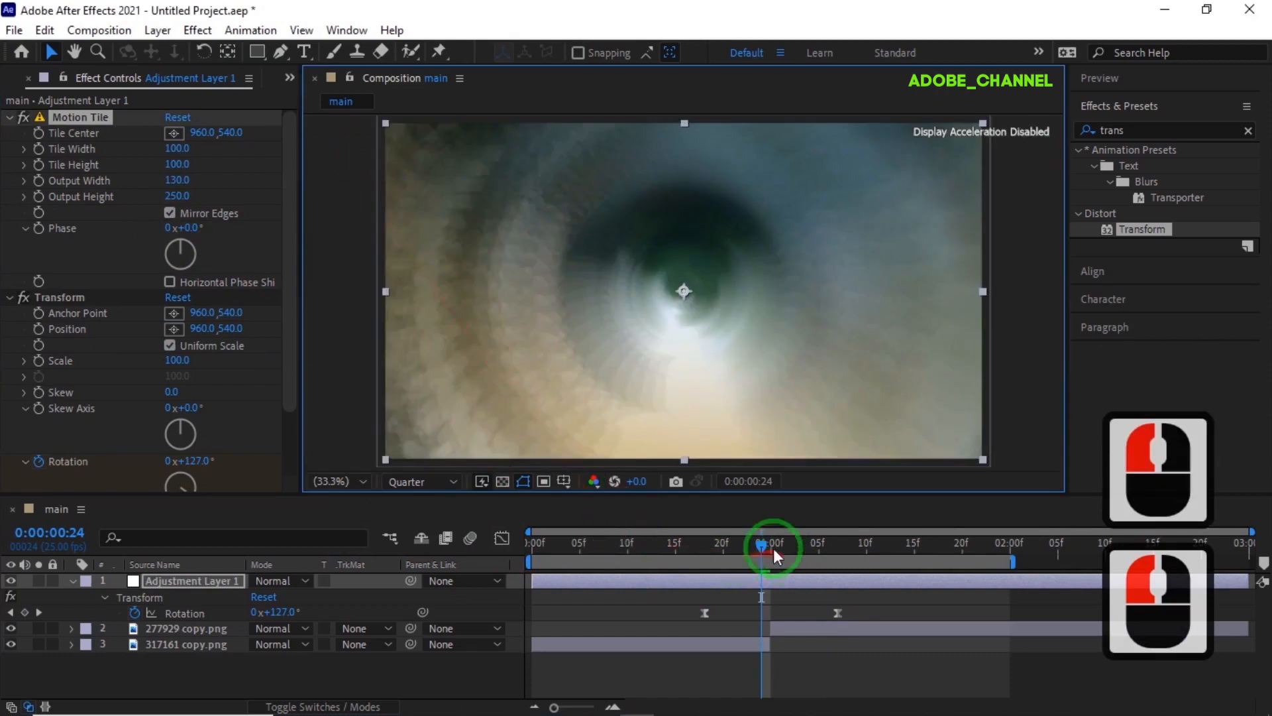
drag(760, 544, 516, 550)
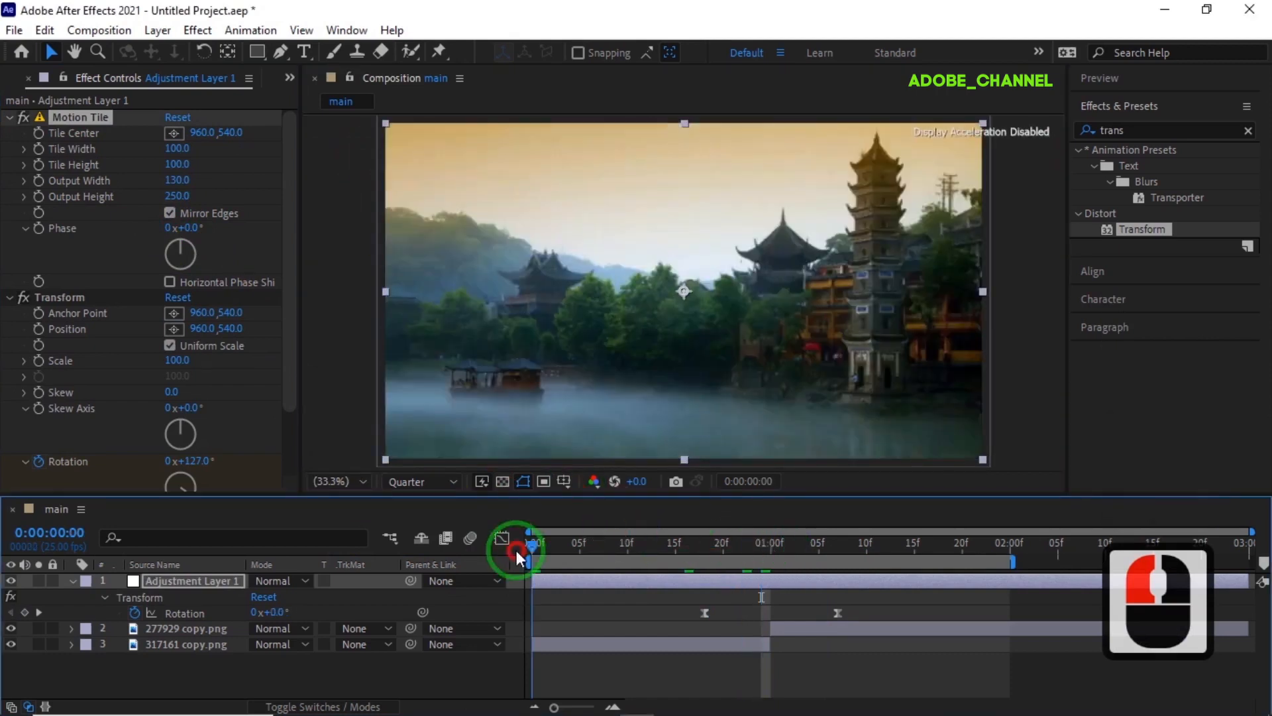
click(1164, 90)
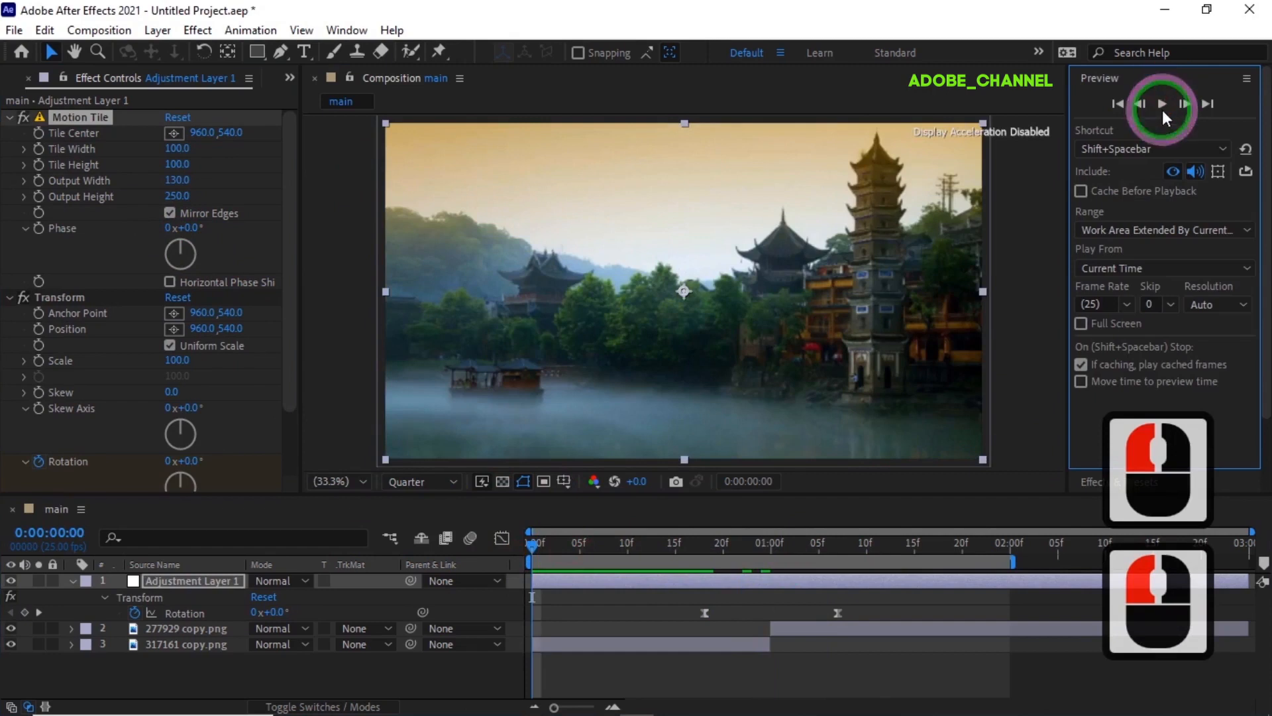
click(1161, 105)
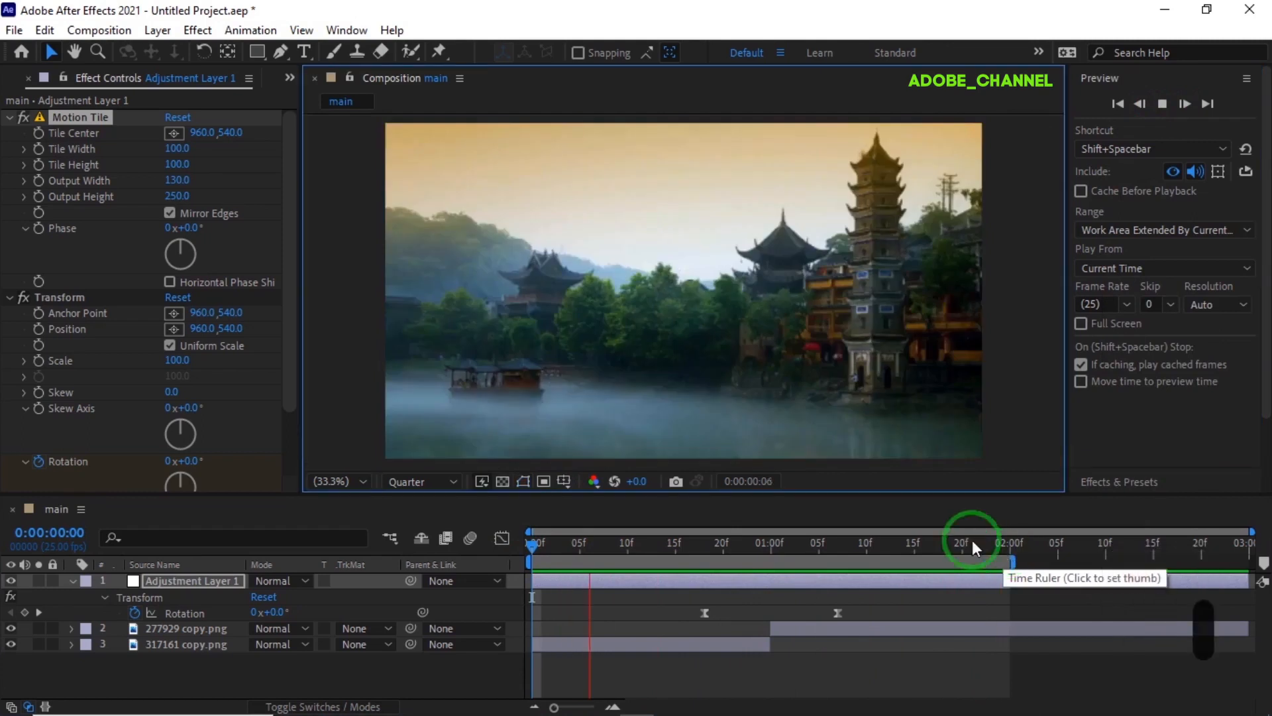
key(space)
click(539, 550)
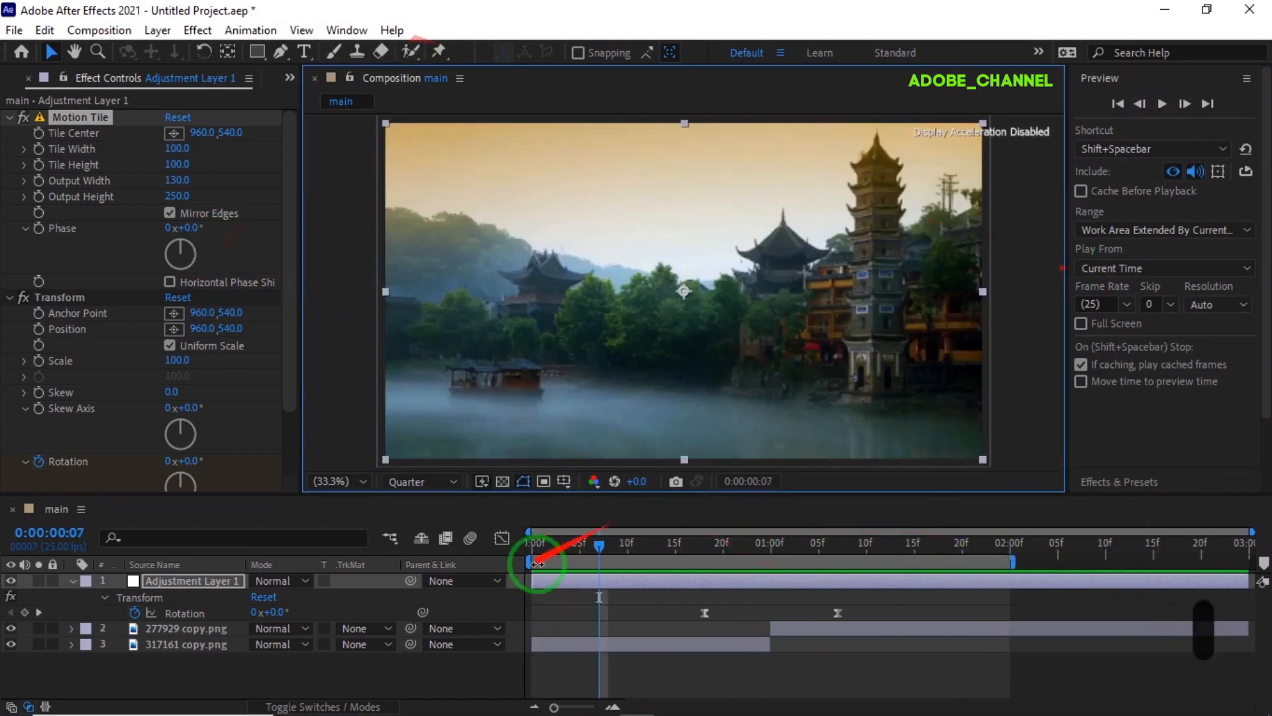